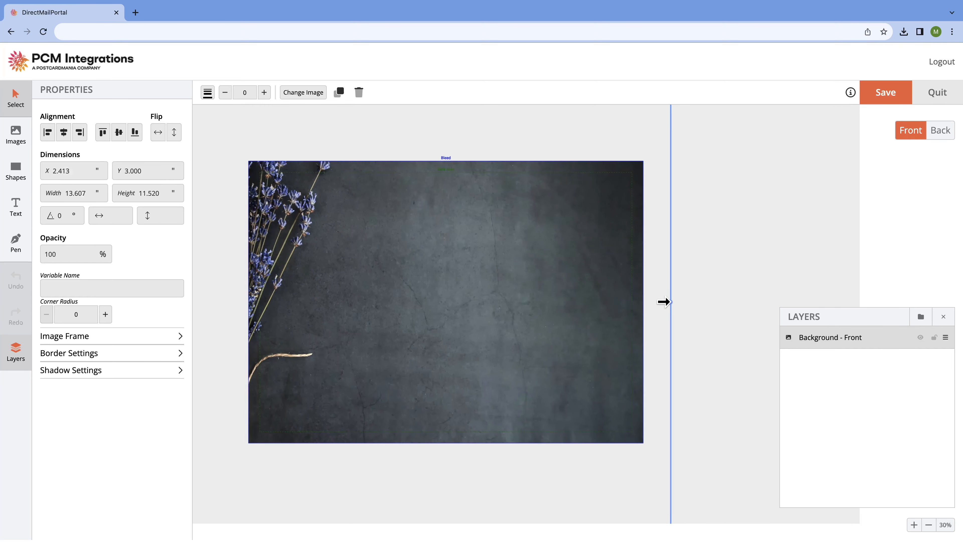
Resize and reposition the lavender background image to cover the front's bleed area, about 8.72 by 6.19 inches
left_click_drag(477, 284, 574, 378)
left_click_drag(737, 151, 693, 174)
left_click_drag(562, 276, 509, 257)
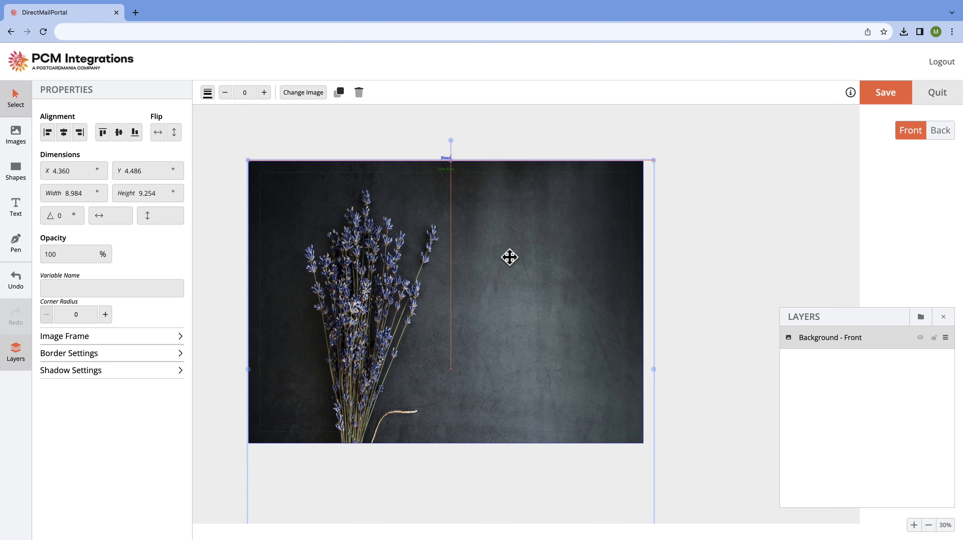
left_click_drag(648, 163, 614, 304)
left_click_drag(586, 369, 611, 232)
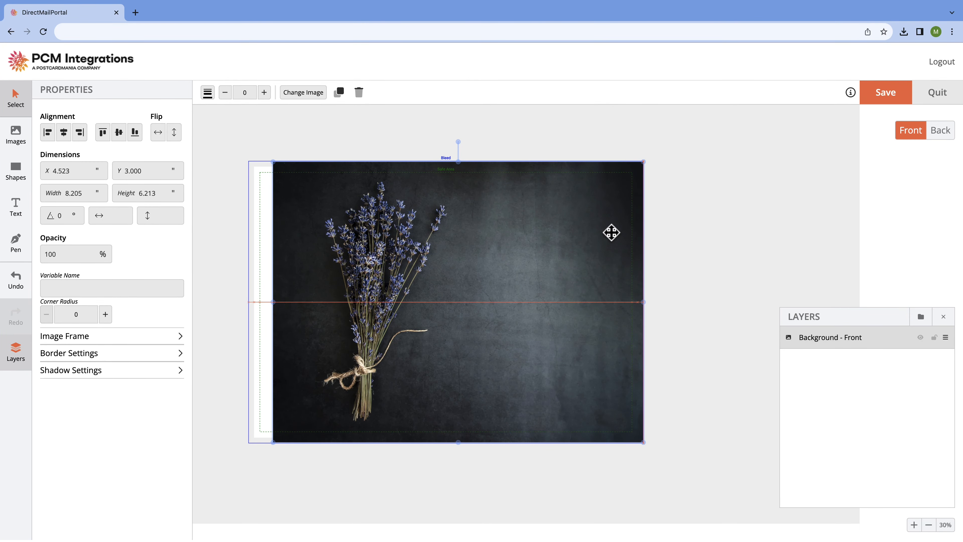
left_click_drag(276, 438, 252, 435)
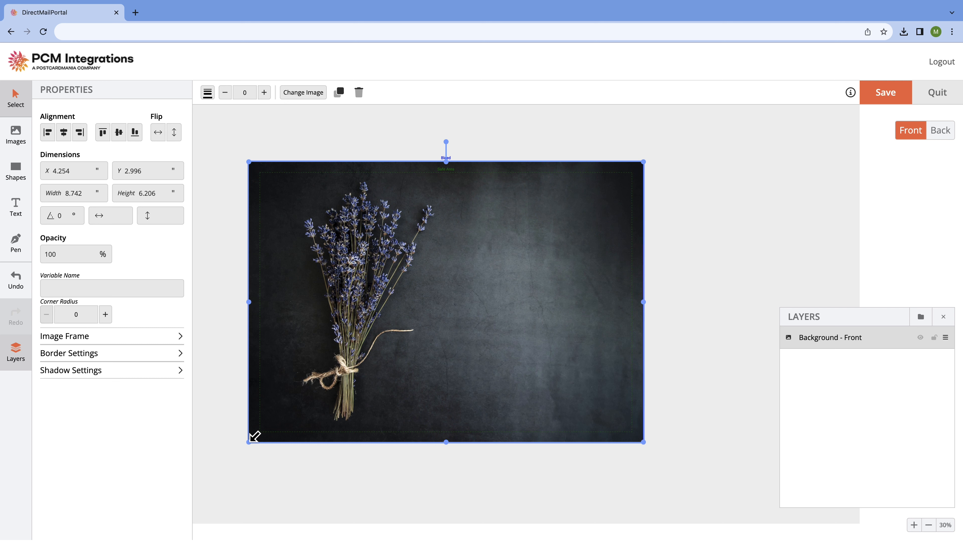
left_click_drag(638, 166, 637, 167)
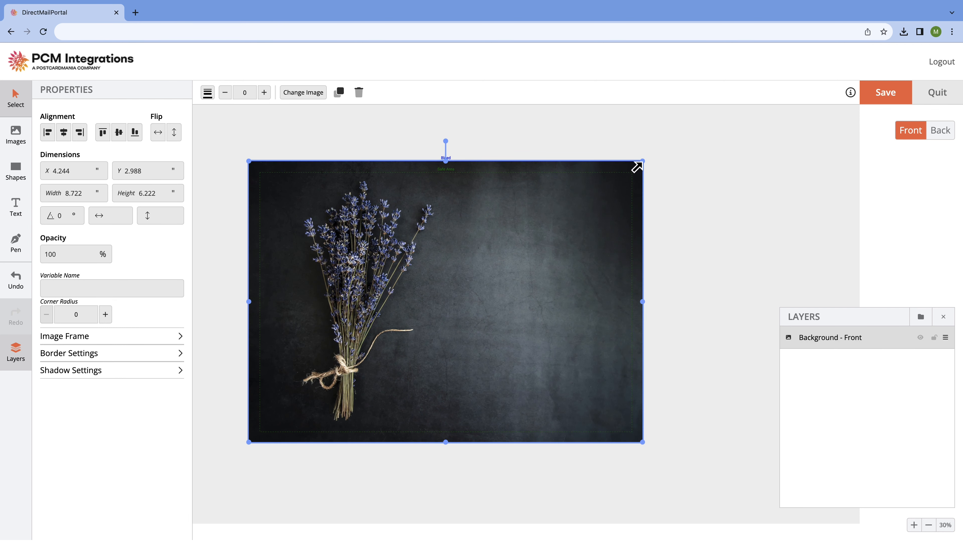
left_click_drag(253, 164, 253, 167)
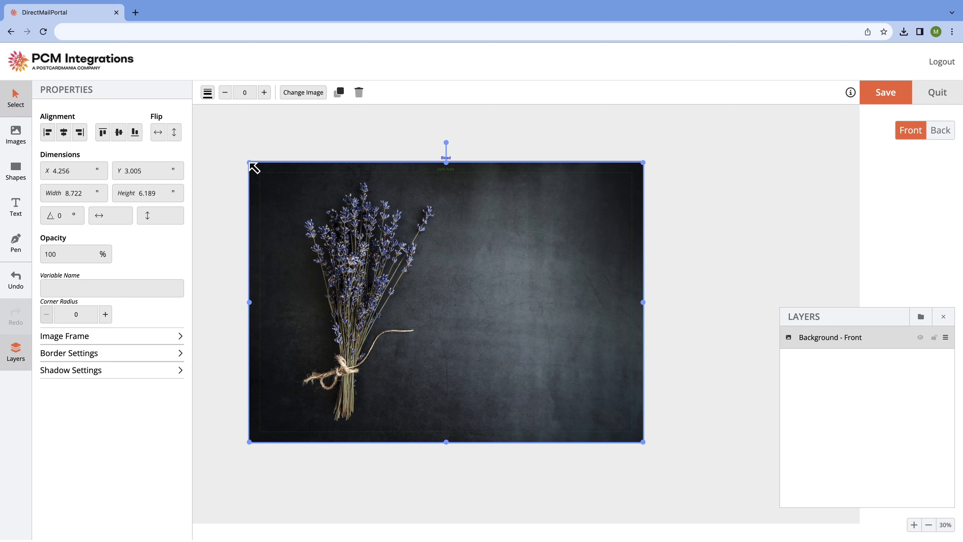
Shorten the background image to about 4.66 inches high and fit it to the top and side bleed edges at about 8.75 inches wide
left_click_drag(445, 436, 452, 366)
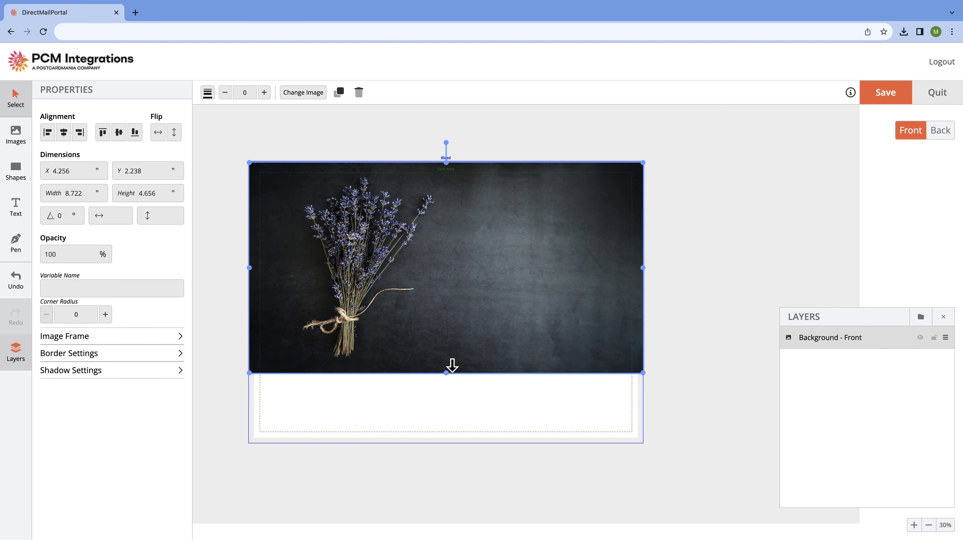
left_click(701, 304)
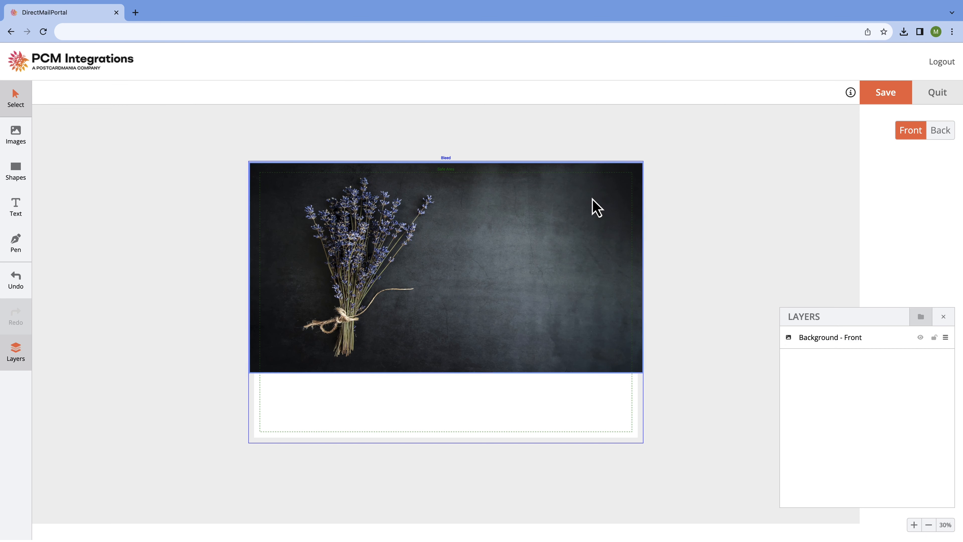
left_click_drag(577, 209, 572, 199)
left_click(664, 220)
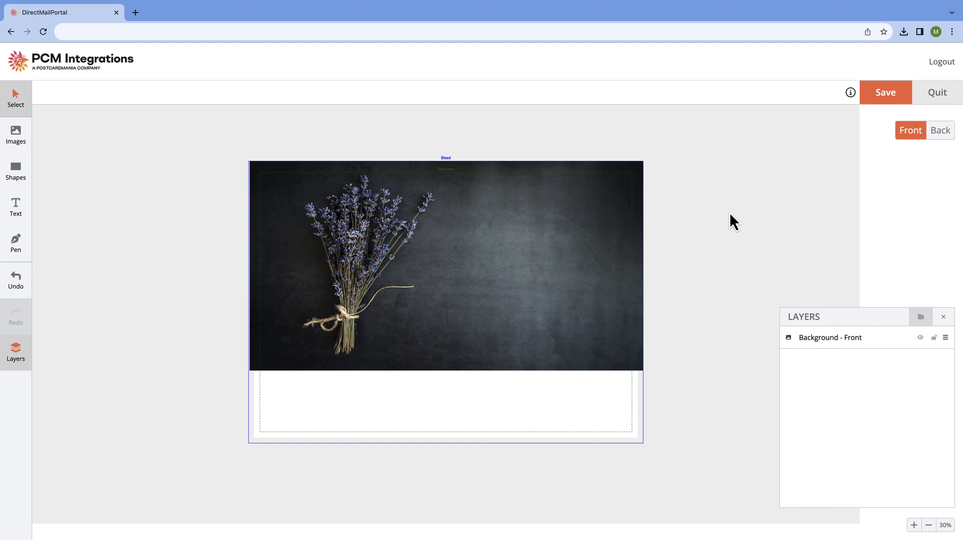
left_click(254, 256)
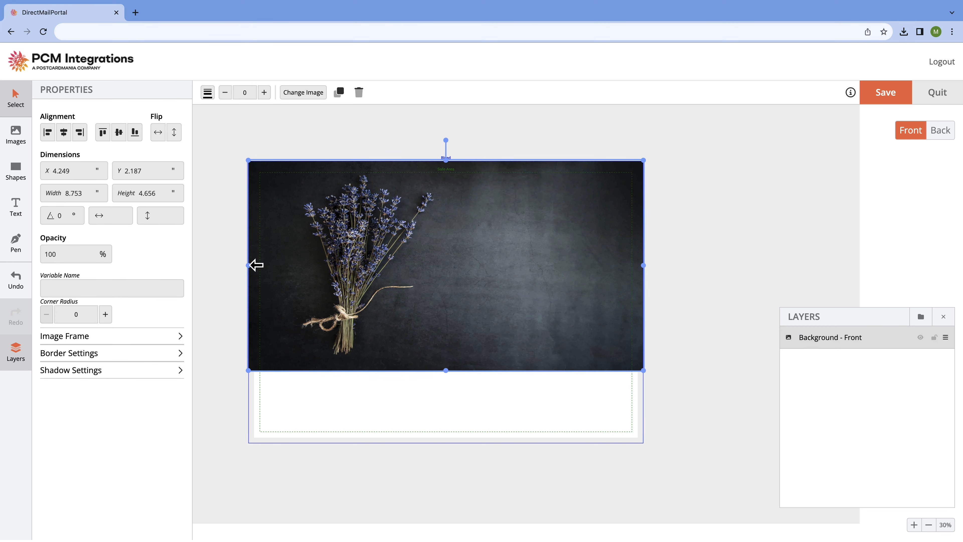
left_click(224, 263)
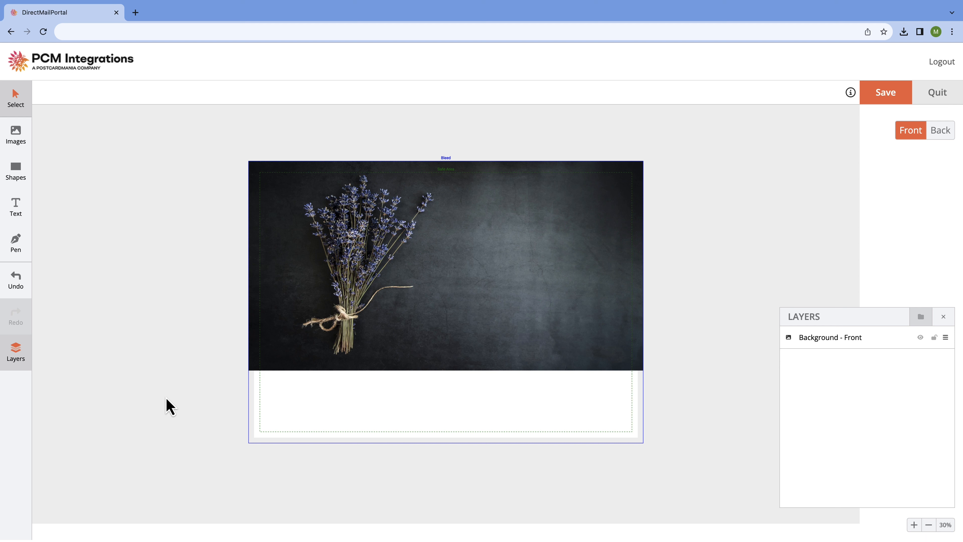
Add a rectangle shape and stretch it over the blank strip below the image, about 8.8 by 1.69 inches
left_click(17, 177)
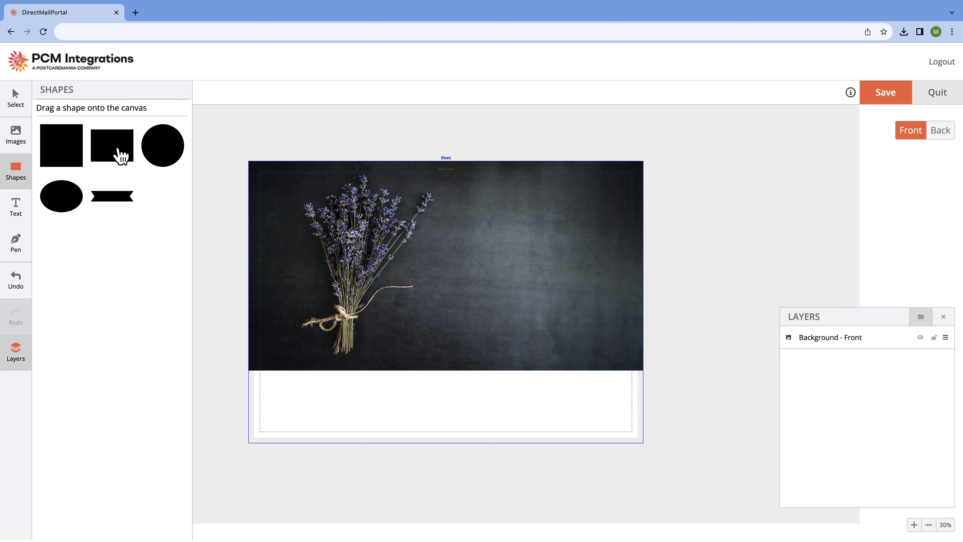
left_click_drag(112, 151, 321, 409)
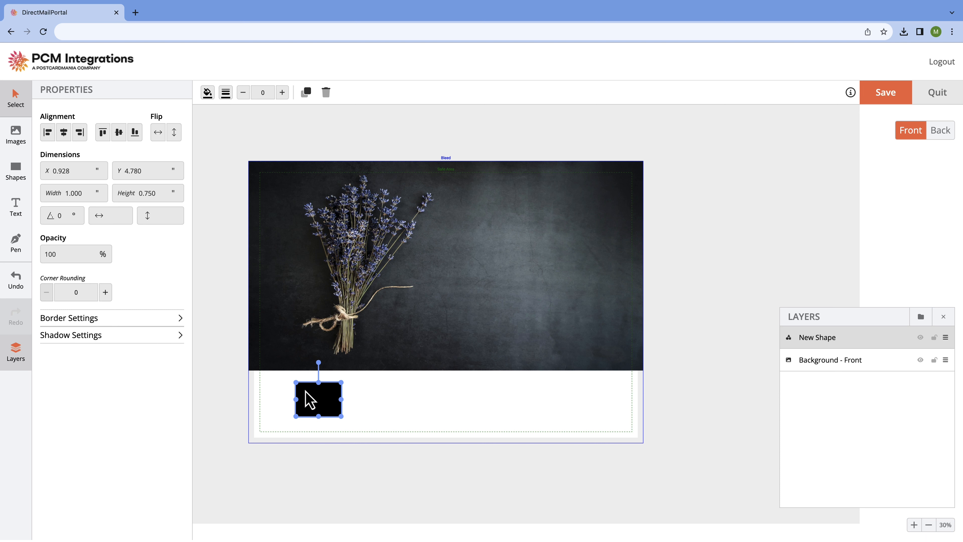
left_click_drag(298, 384, 251, 372)
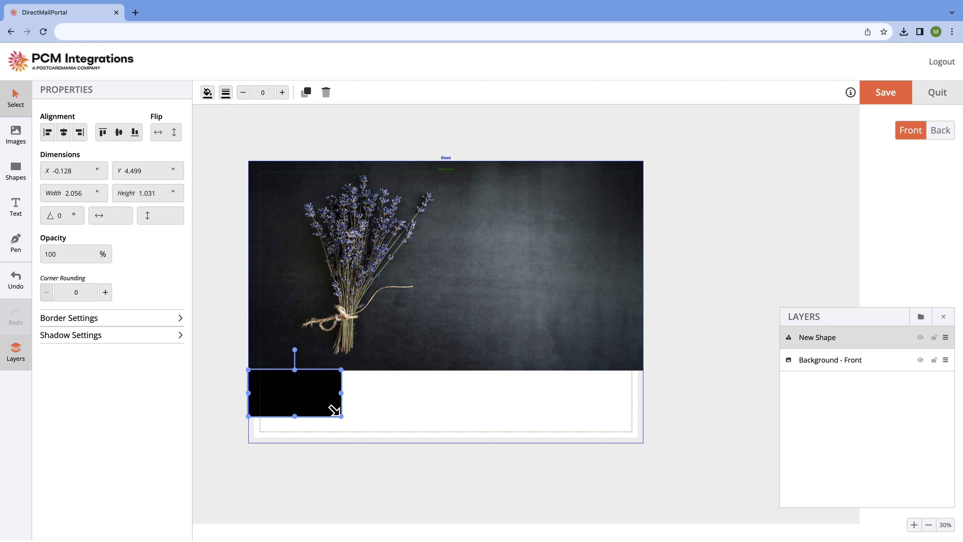
left_click_drag(341, 416, 640, 440)
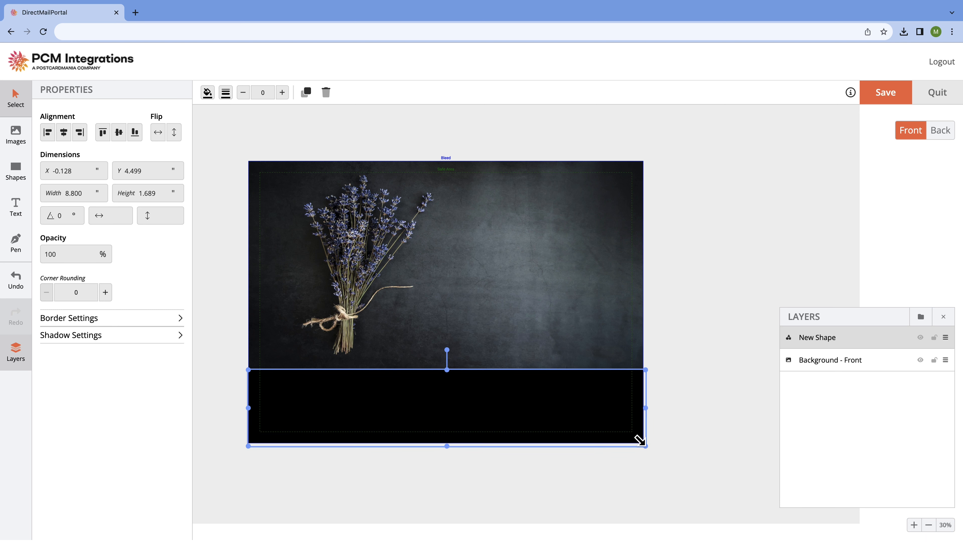
left_click(679, 380)
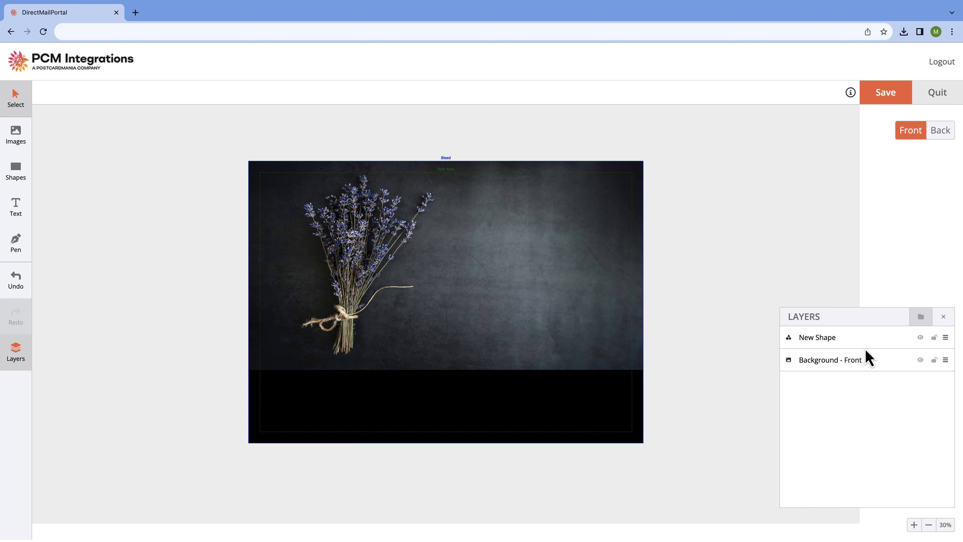
Move the Background - Front layer above the rectangle and fill the rectangle with solid white
left_click(861, 367)
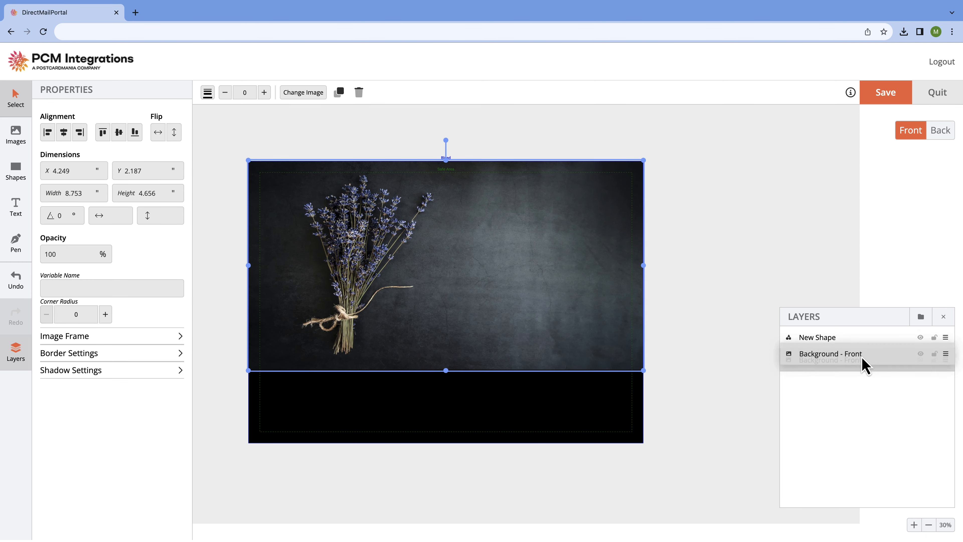
left_click_drag(862, 367, 850, 339)
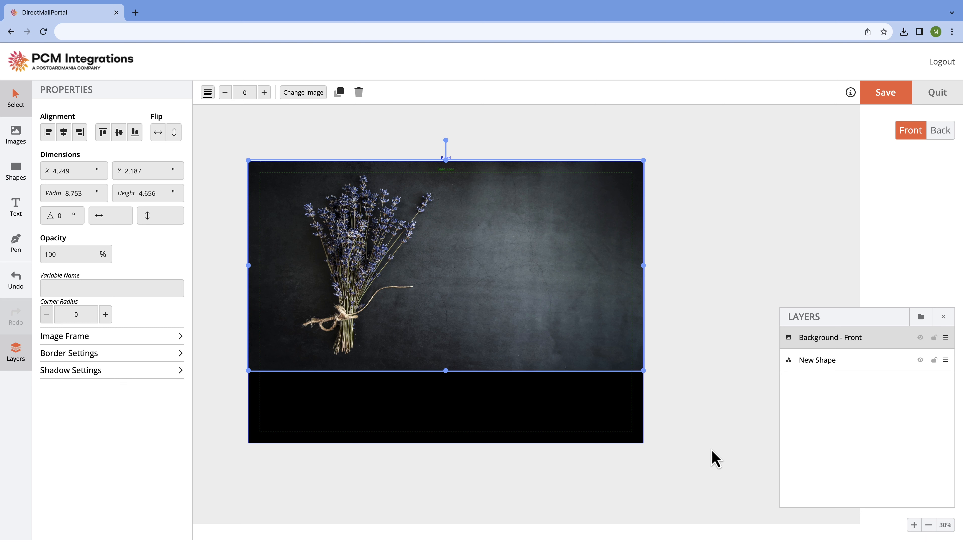
left_click(556, 410)
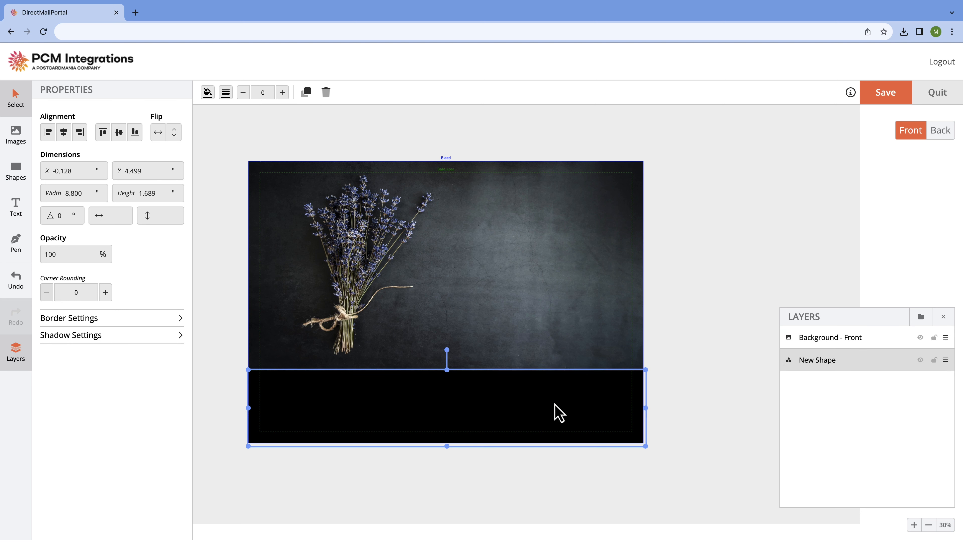
left_click(207, 93)
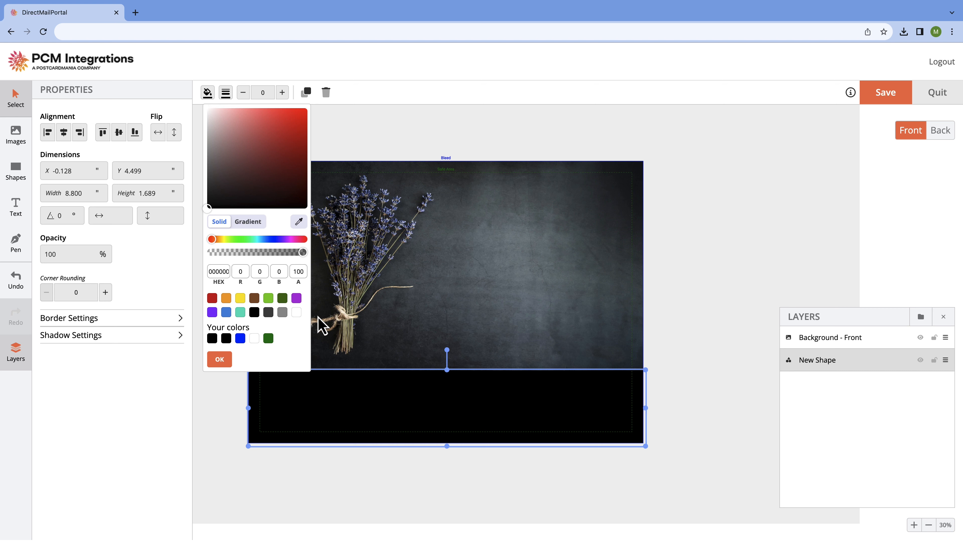
left_click(296, 313)
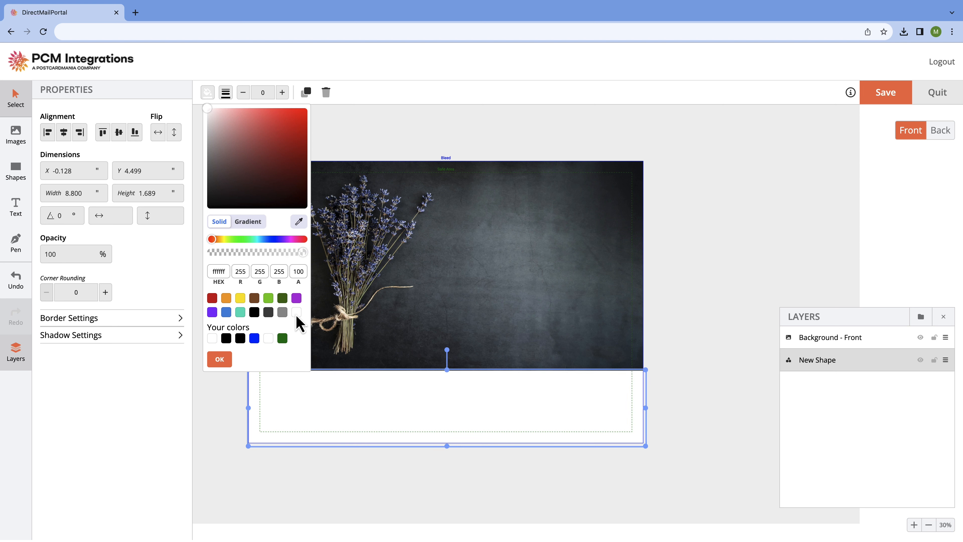
left_click(533, 127)
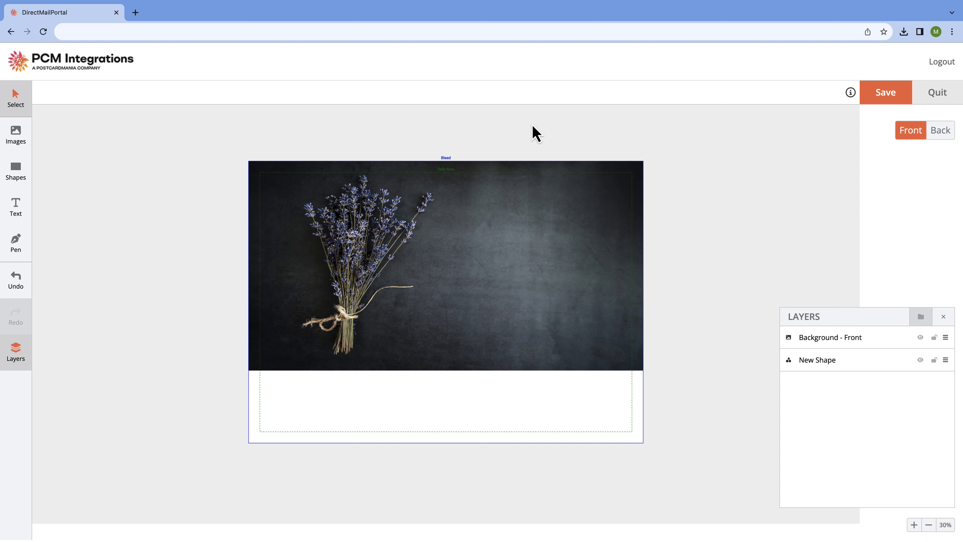
Draw a closed Pen shape with a curved left side over the strip's lower-right part, about 5.2 by 1.9 inches
left_click(29, 250)
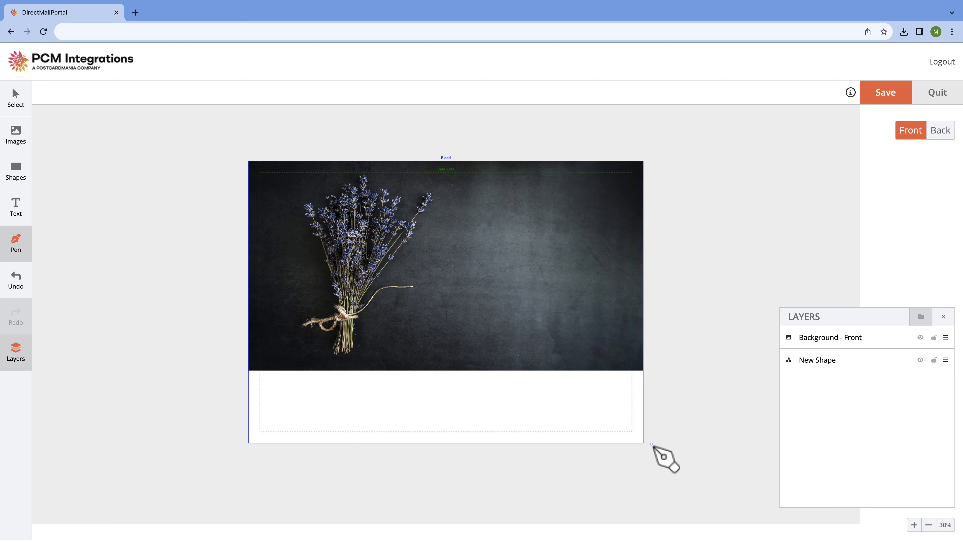
left_click(653, 370)
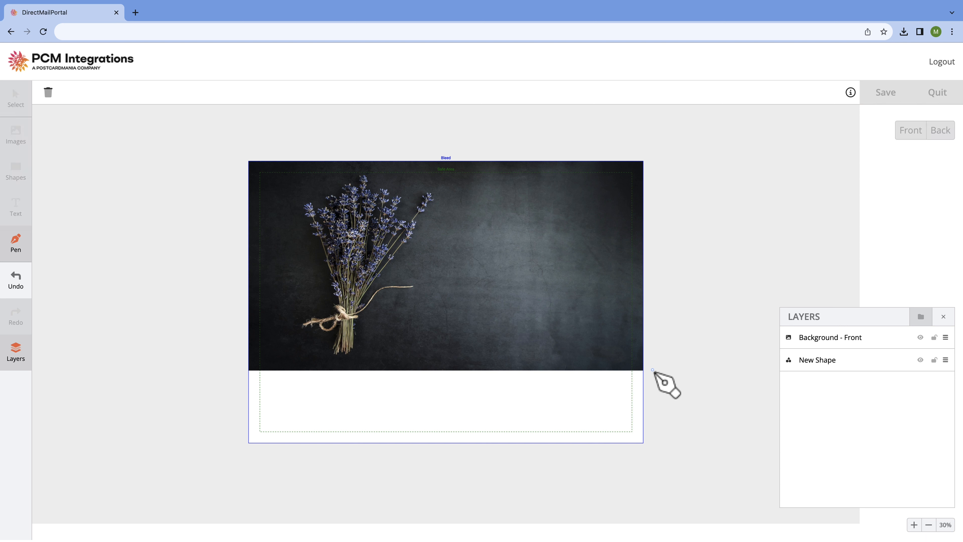
left_click(653, 448)
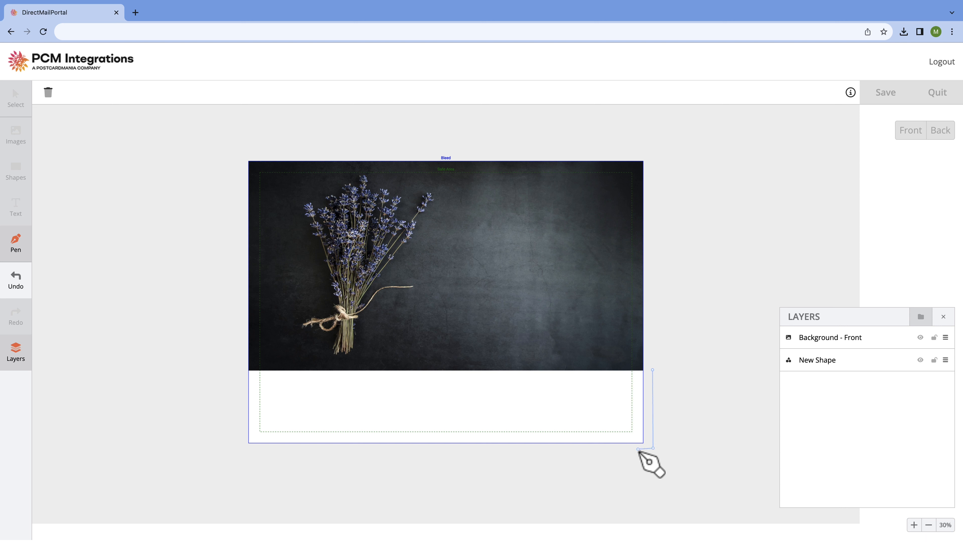
left_click(418, 448)
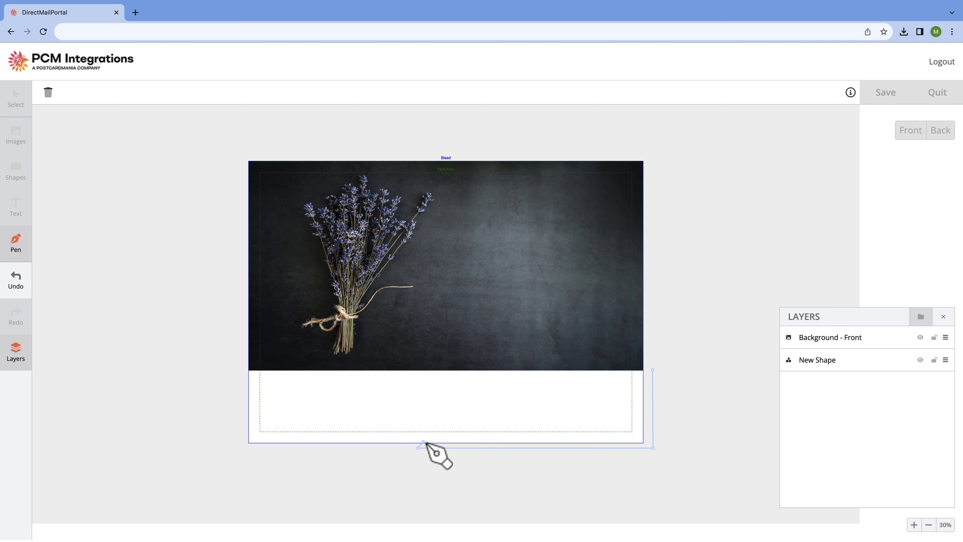
left_click(489, 369)
left_click_drag(490, 372, 556, 360)
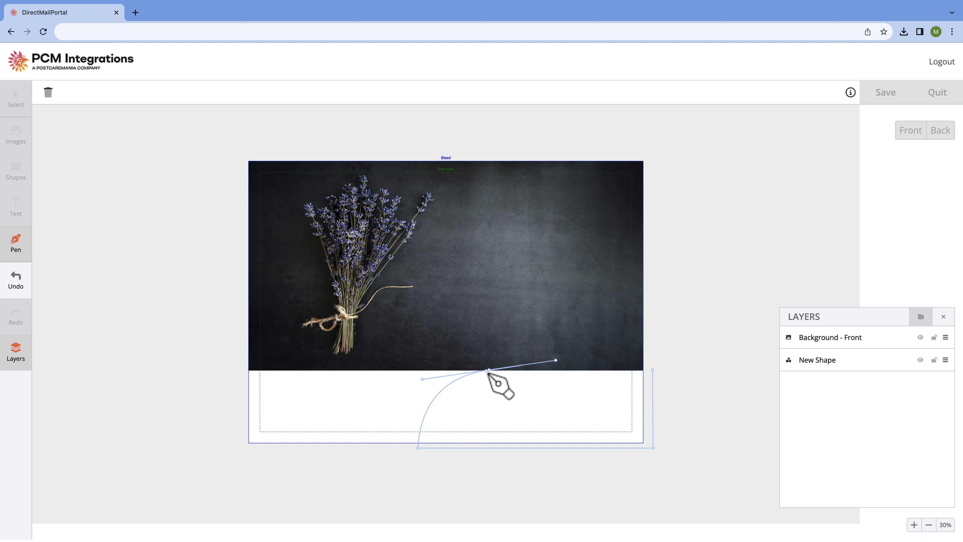
left_click(653, 371)
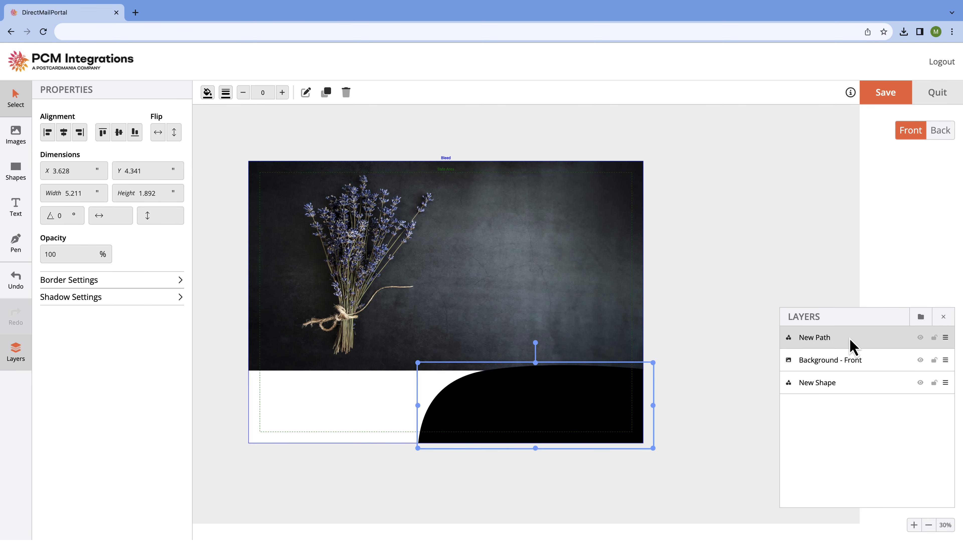
Place the New Path layer beneath Background - Front and fill it with dark blue 1d3274 sampled from the lavender
left_click_drag(852, 344, 855, 371)
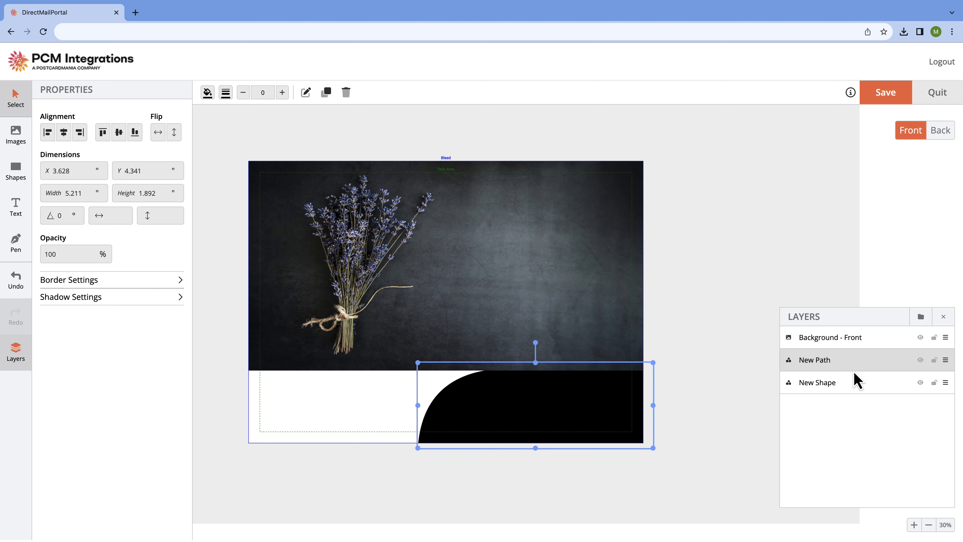
left_click(208, 92)
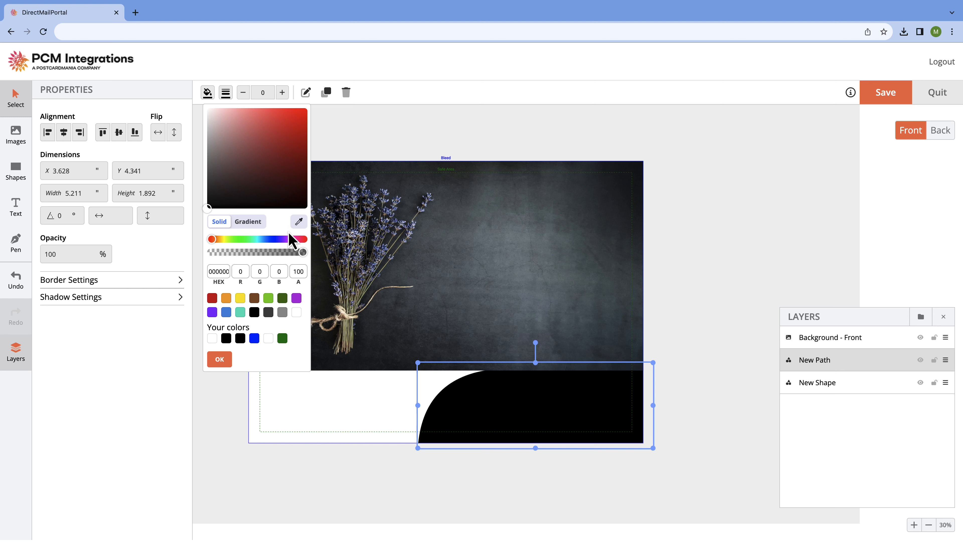
left_click(302, 222)
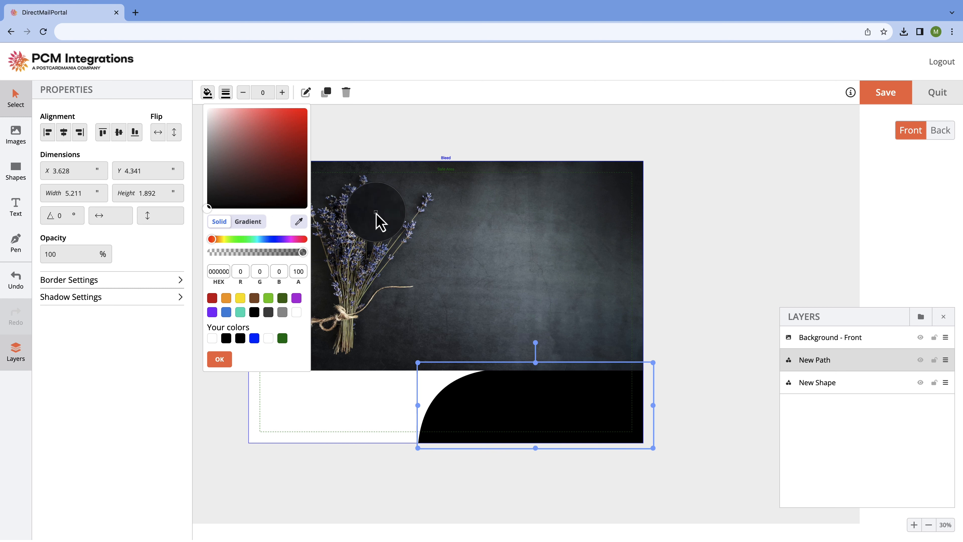
left_click(387, 223)
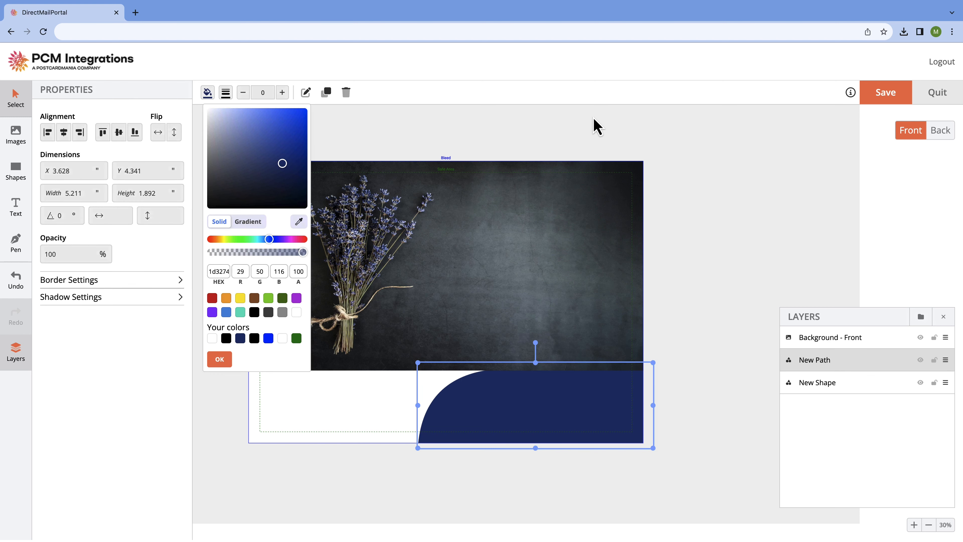
left_click(597, 127)
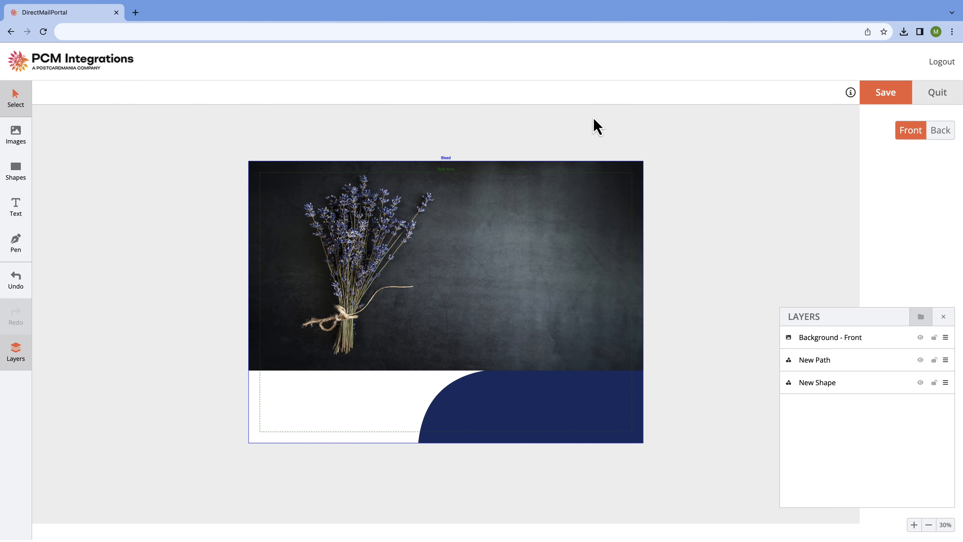
Widen the blue curved shape to about 6.23 inches and position it at about X 2.83, Y 4.34 inches
left_click(572, 406)
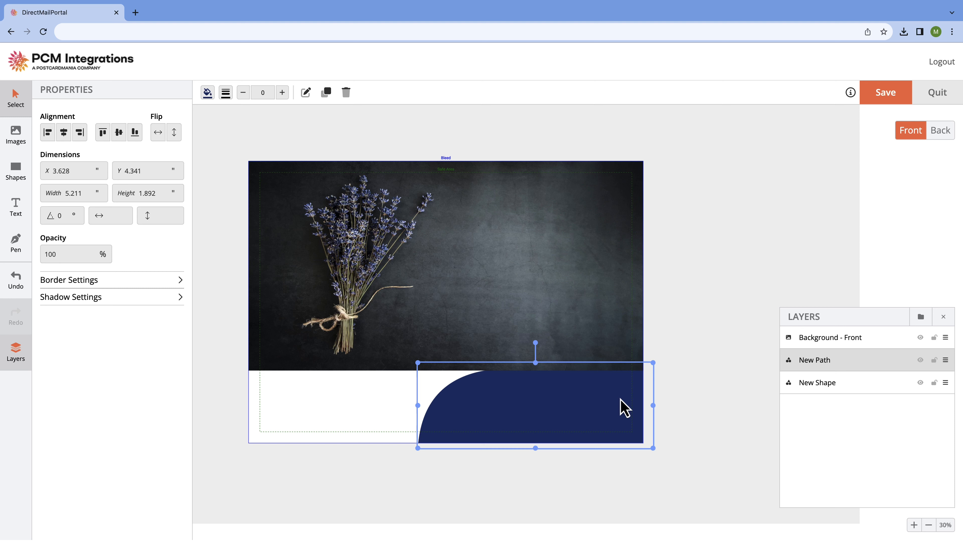
left_click_drag(653, 405, 692, 402)
left_click_drag(523, 415, 485, 410)
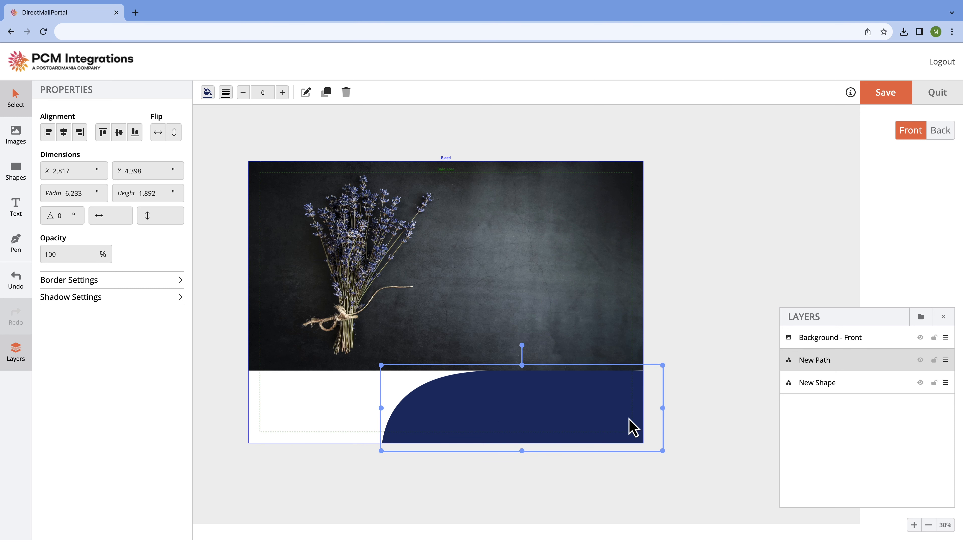
left_click_drag(612, 399, 612, 398)
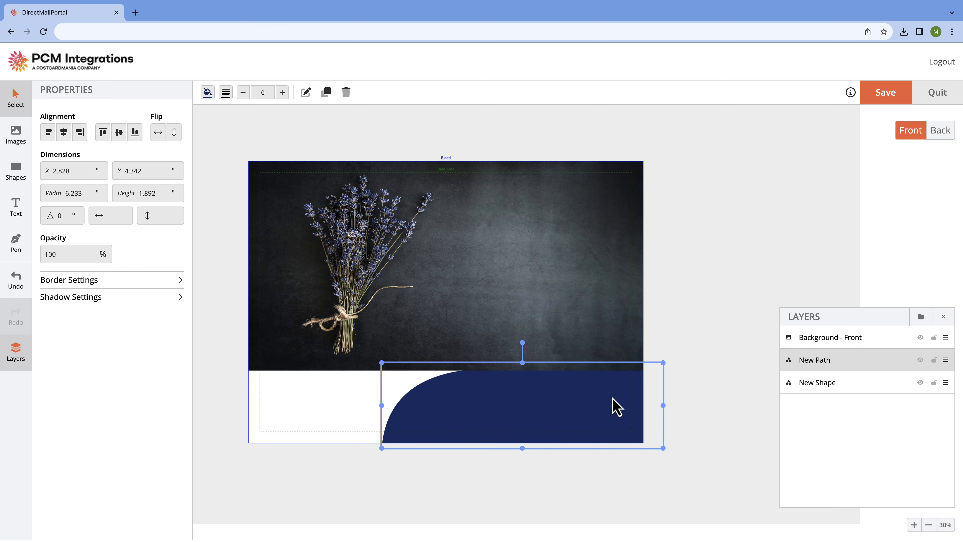
Place the gray LOGO placeholder image on the white strip left of the blue curve, sized about 2.22 by 1.03 inches
left_click(702, 393)
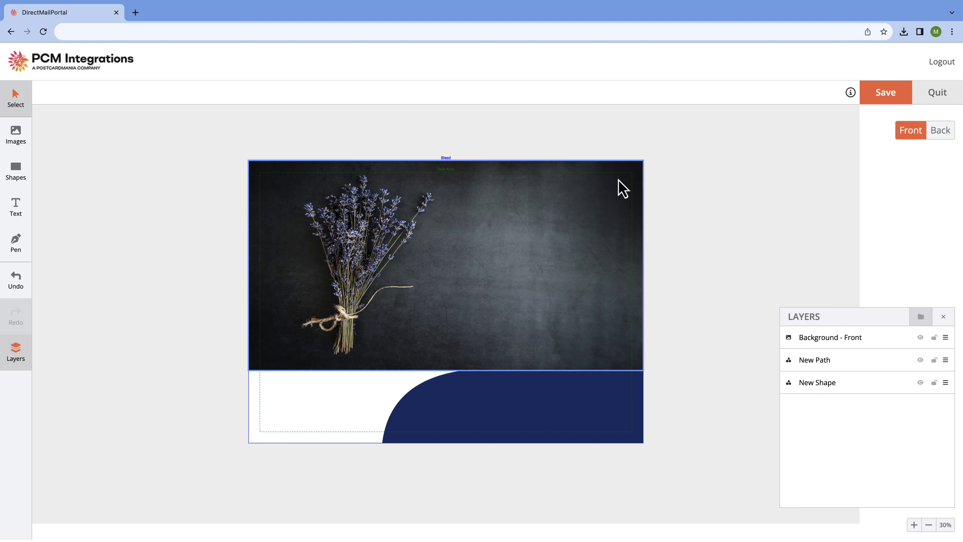
left_click(15, 136)
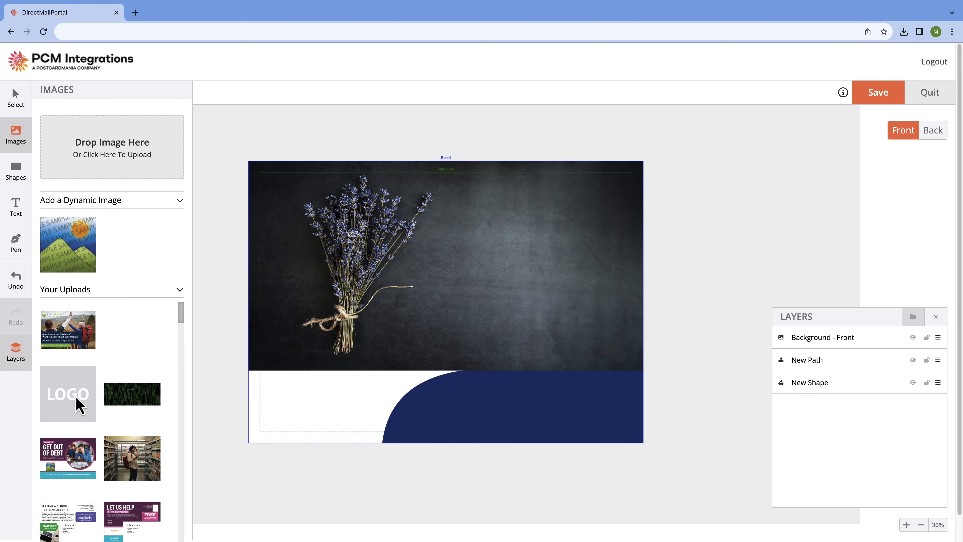
left_click_drag(72, 395, 300, 400)
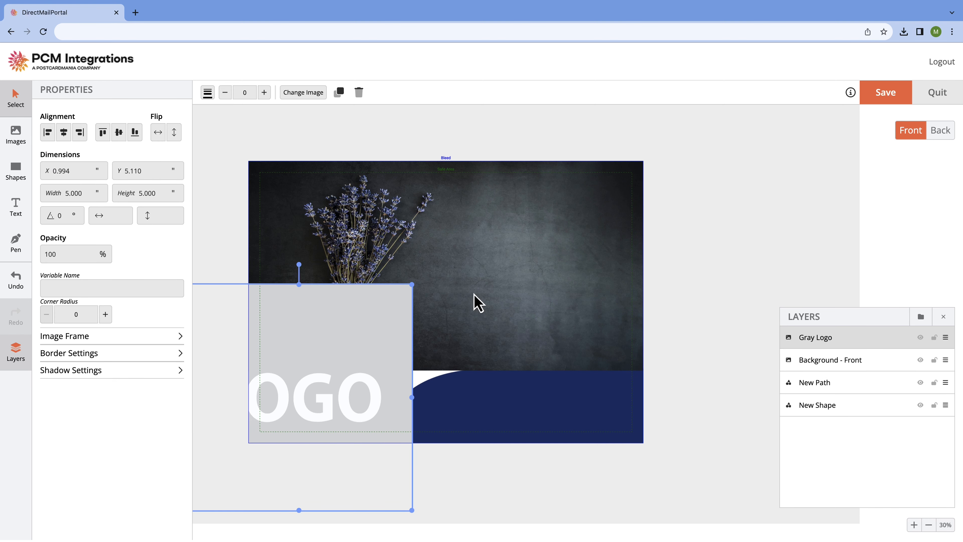
left_click_drag(407, 505, 390, 405)
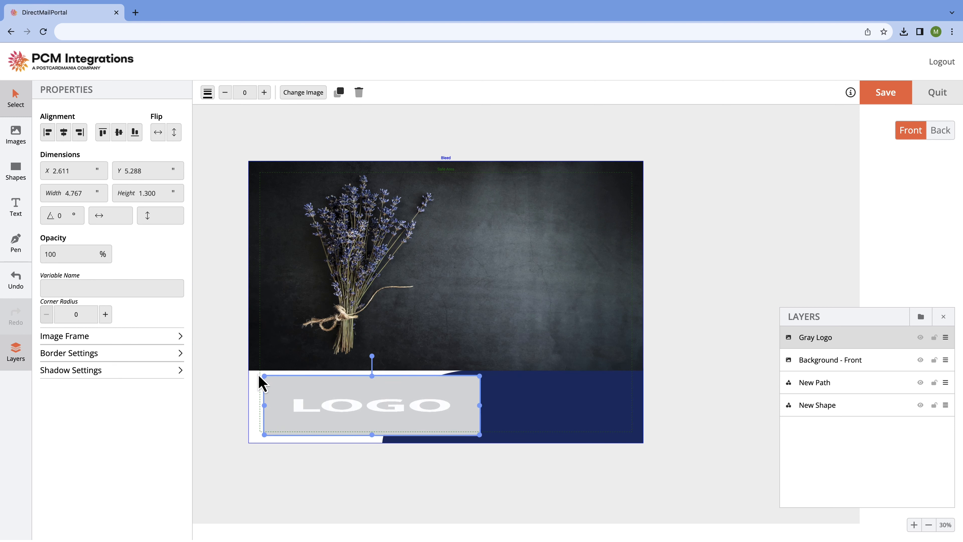
left_click_drag(265, 377, 385, 397)
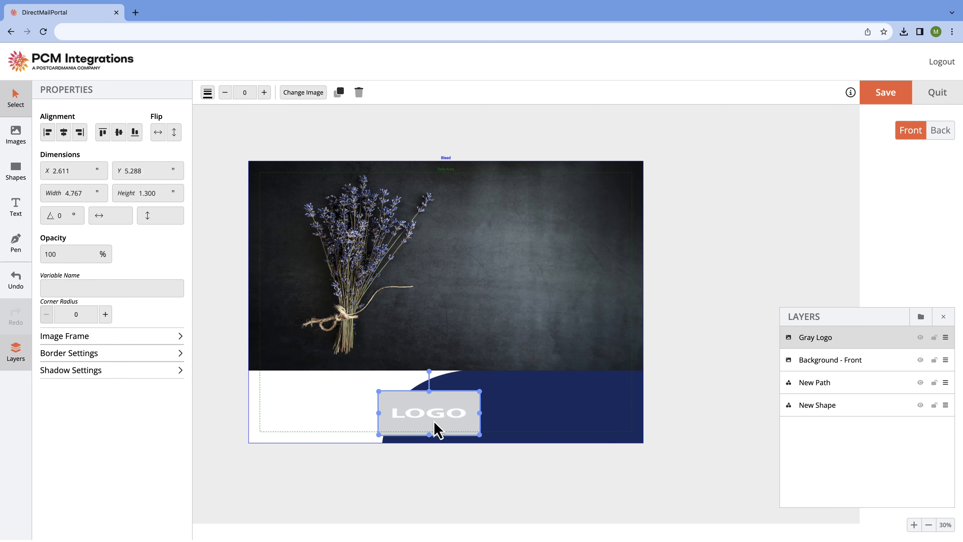
left_click_drag(436, 428, 371, 386)
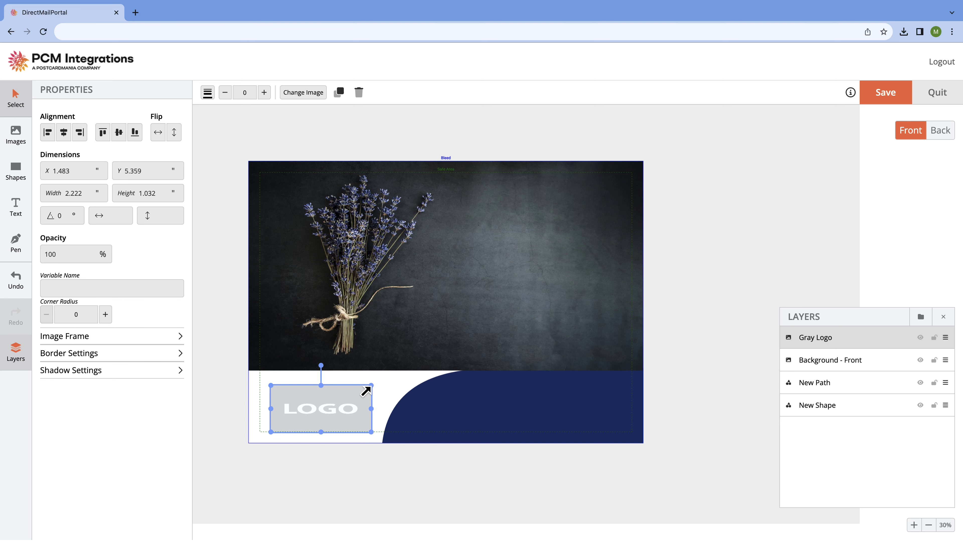
left_click(667, 334)
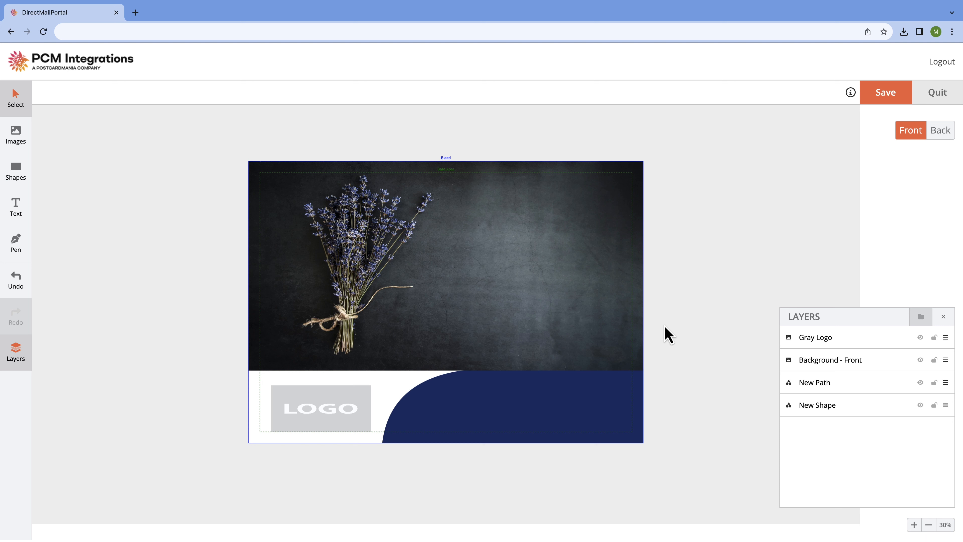
Add a heading reading "Decorative Flowers" and color its text white
left_click(16, 208)
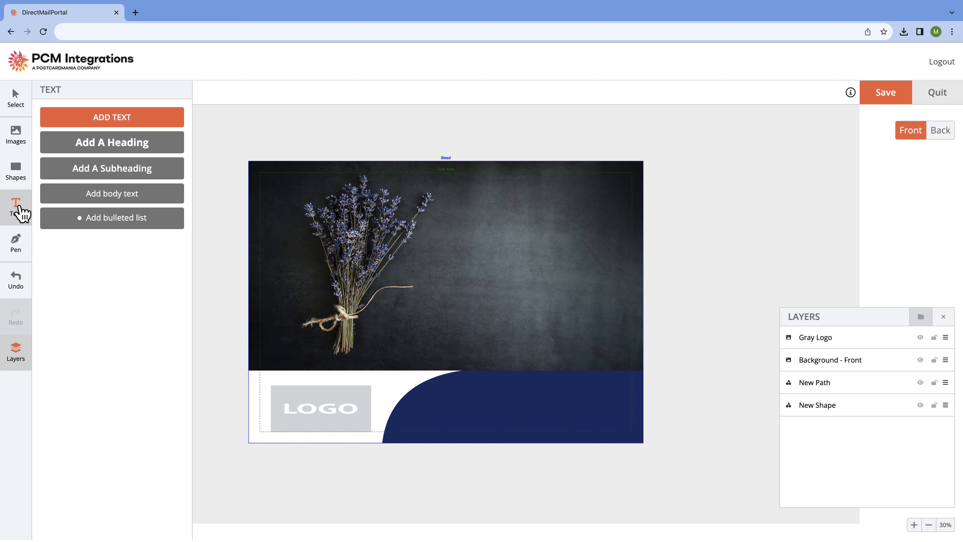
left_click(174, 146)
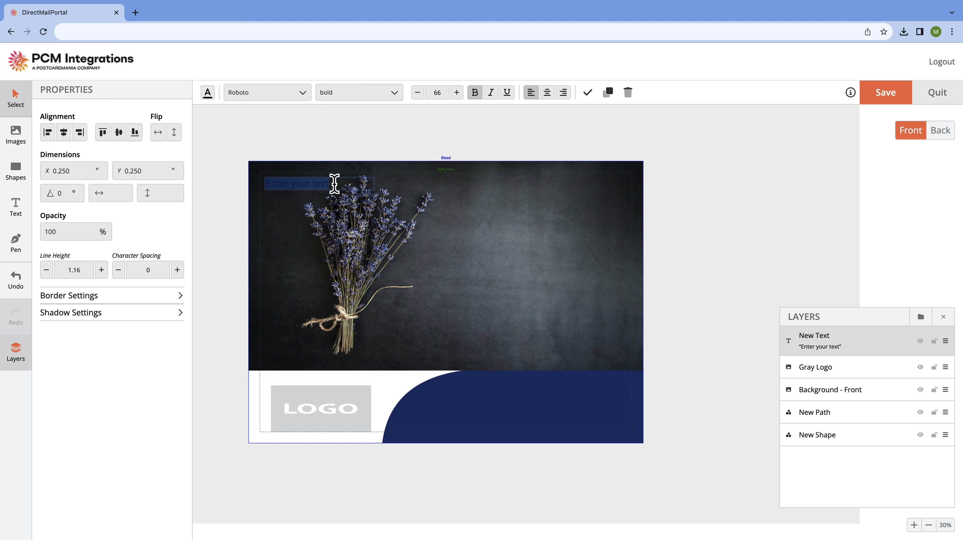
type("Decorative ")
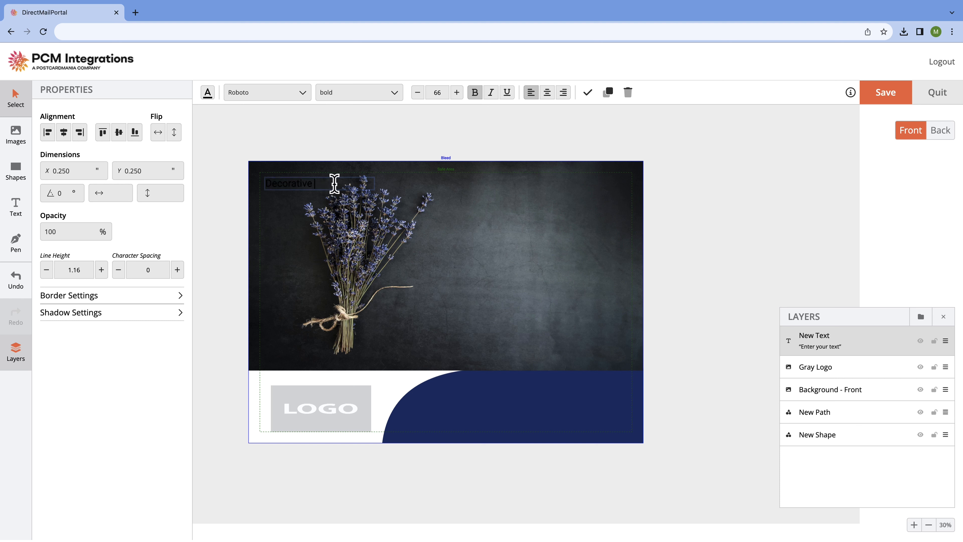
type("Flowers")
left_click(209, 95)
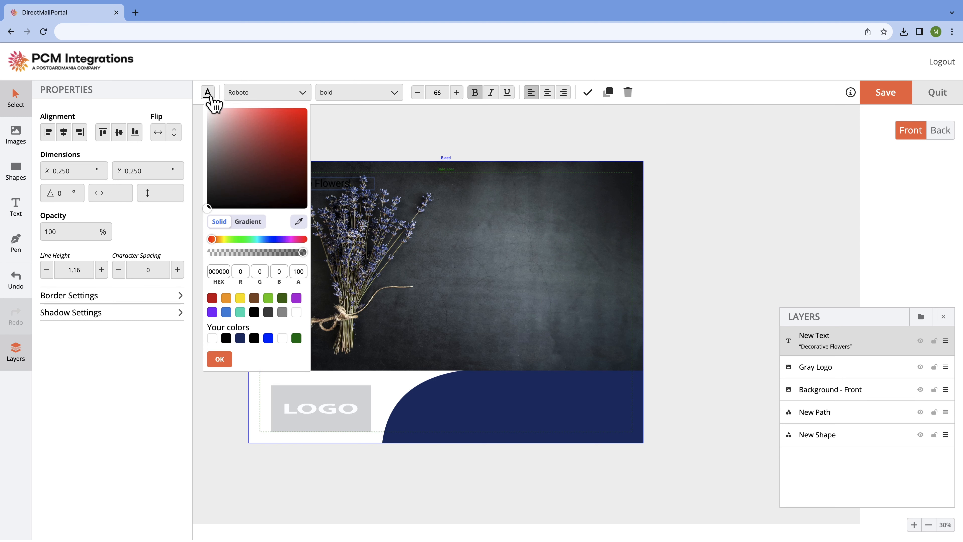
left_click(296, 312)
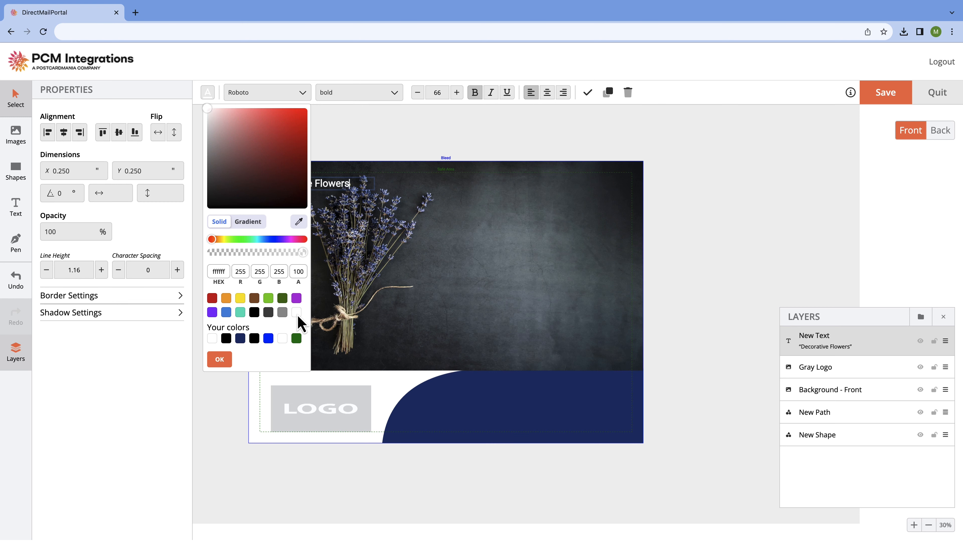
left_click(375, 119)
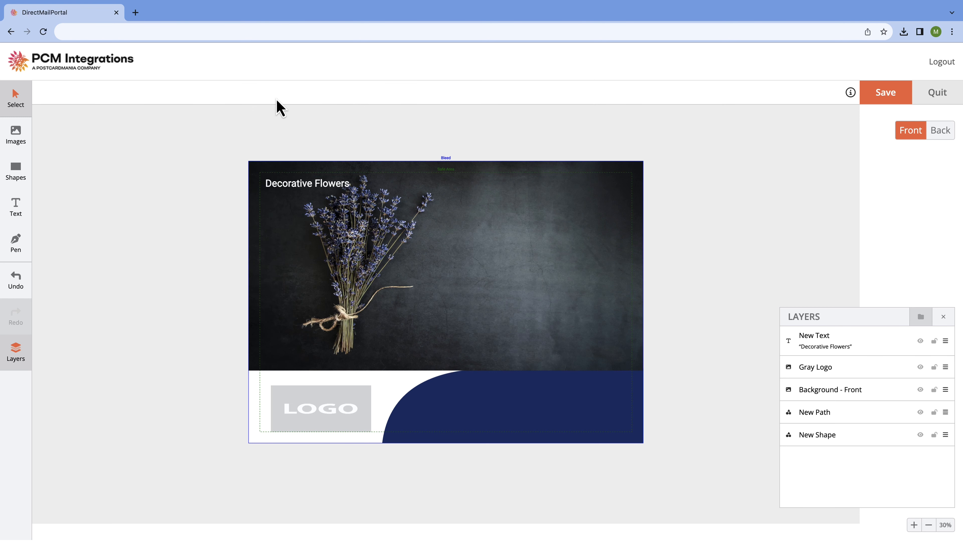
Set the Decorative Flowers heading's font to Open Sans in the Semibold weight
left_click(296, 184)
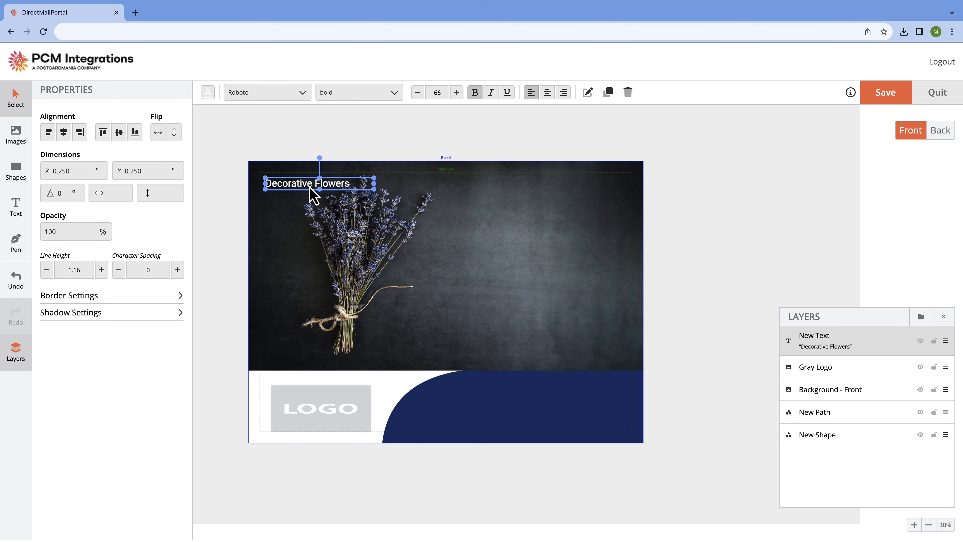
left_click(300, 96)
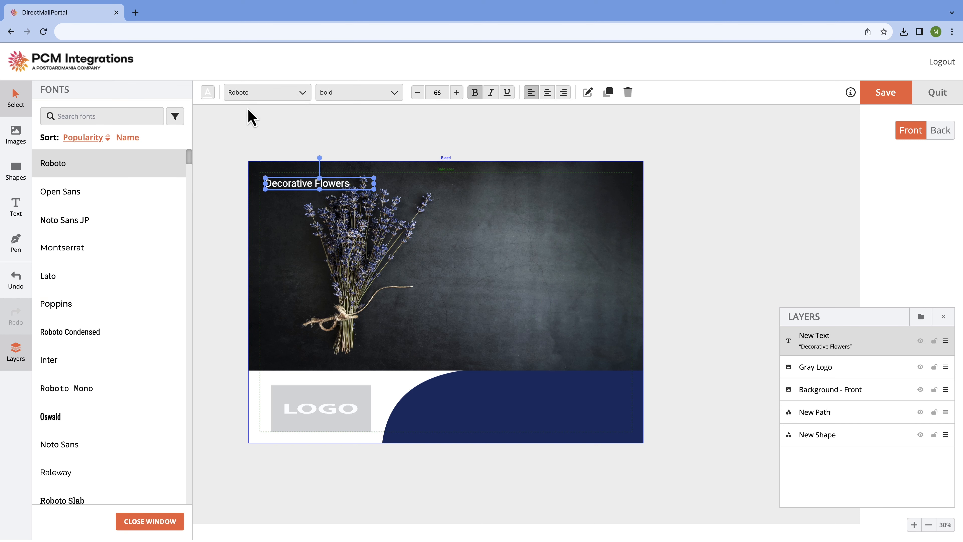
left_click(90, 199)
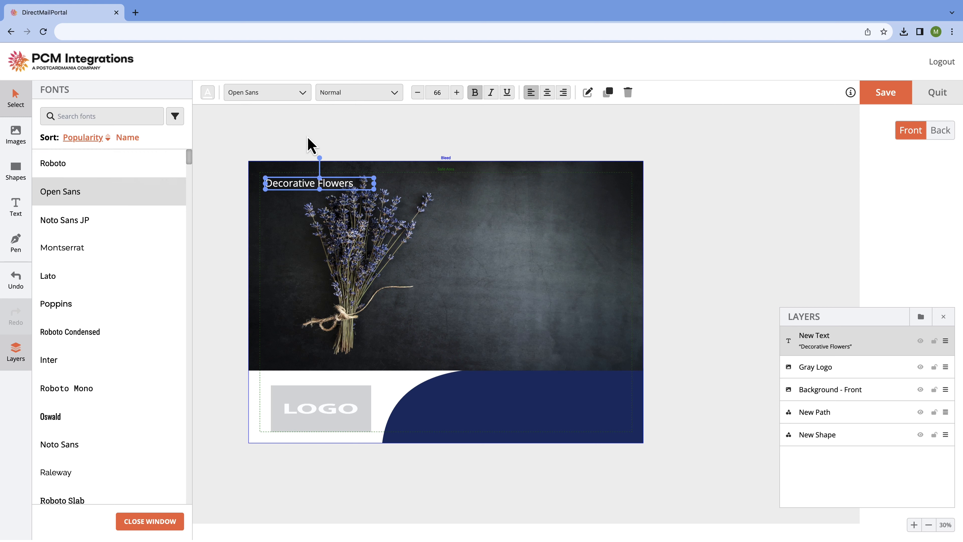
left_click(398, 96)
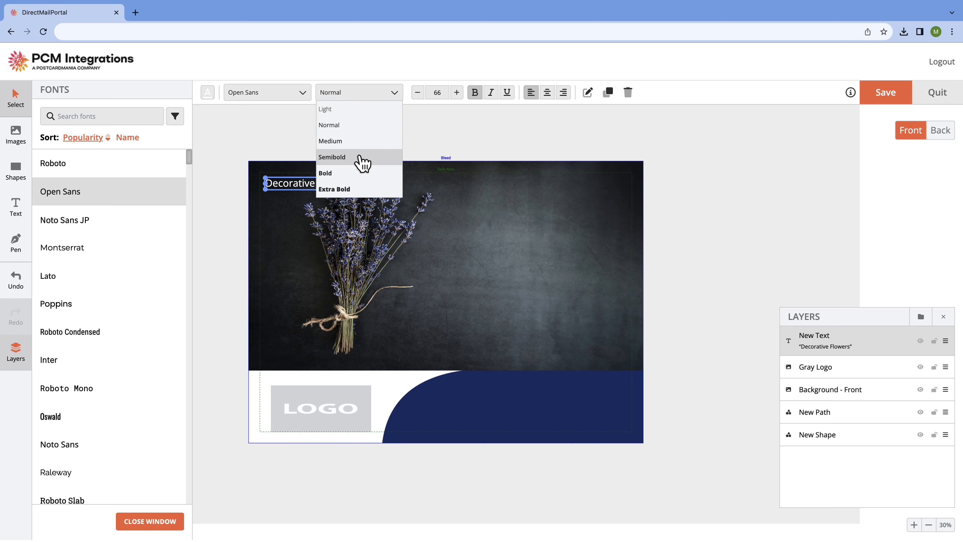
left_click(363, 163)
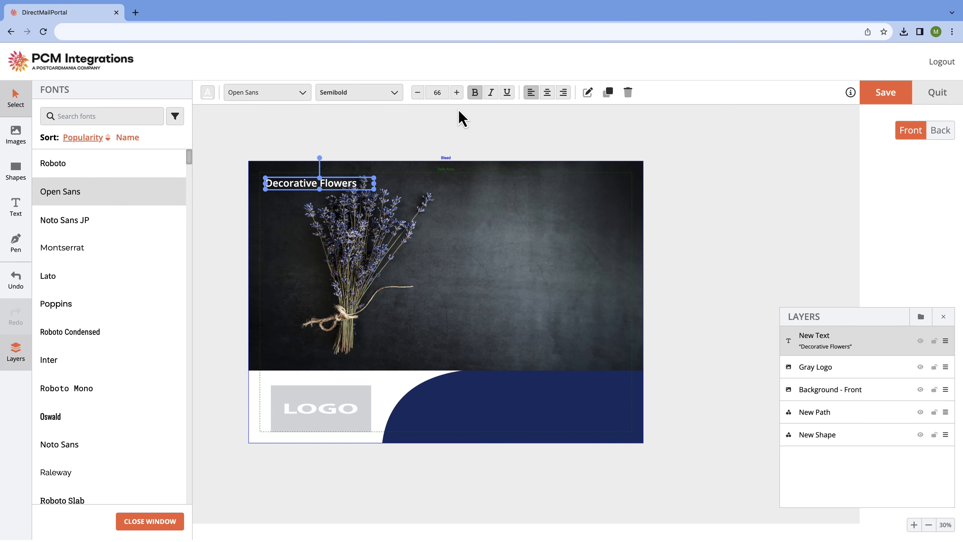
Set the Decorative Flowers heading's font size to 200 and center-align its text
double_click(448, 92)
type("2")
type("00")
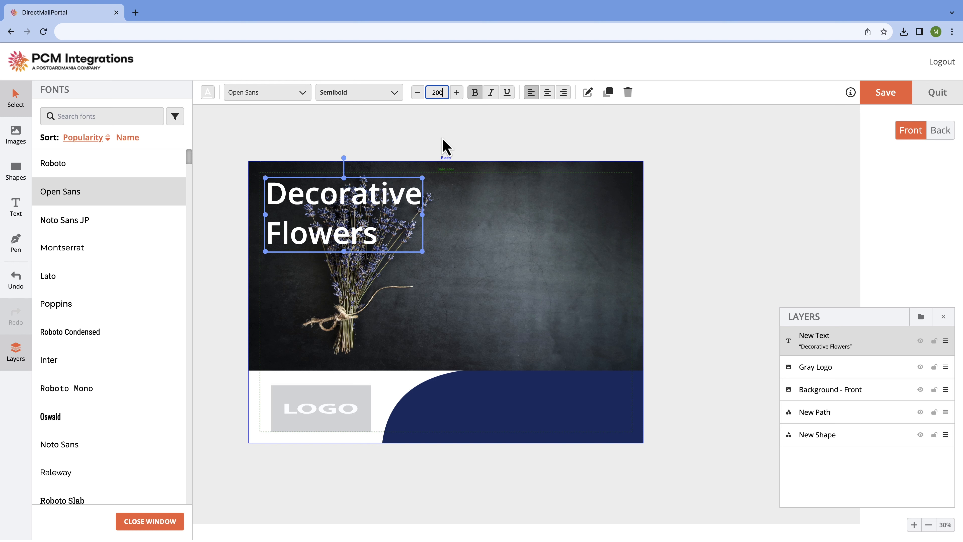
left_click(517, 135)
left_click(413, 189)
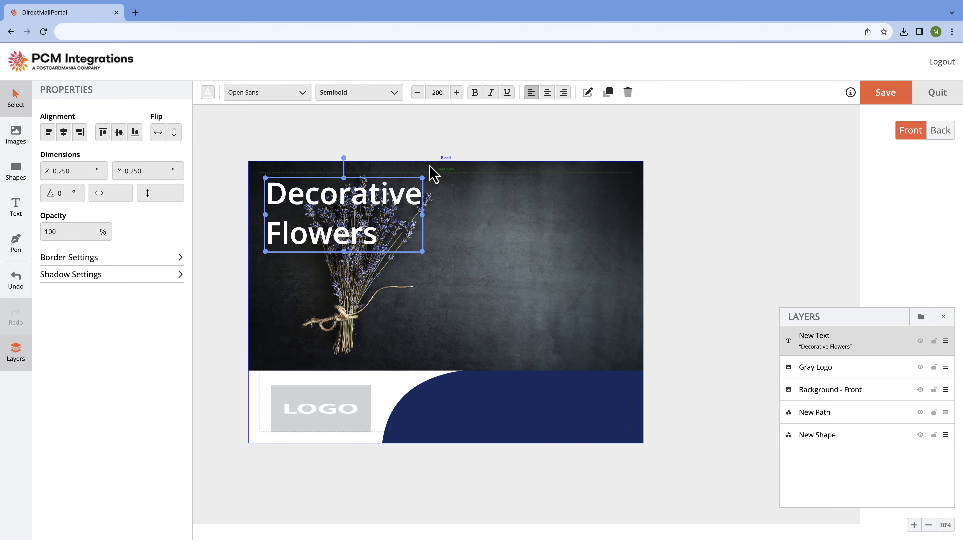
left_click(549, 94)
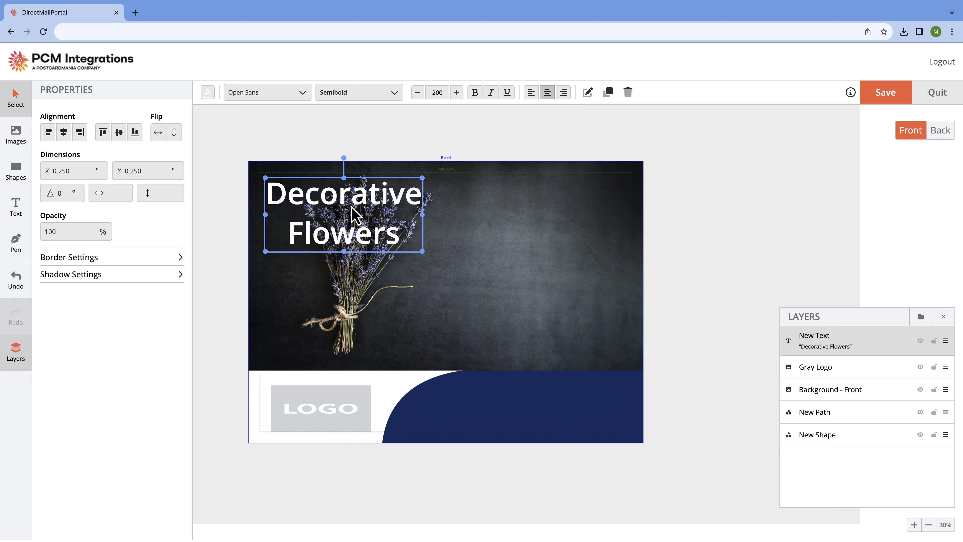
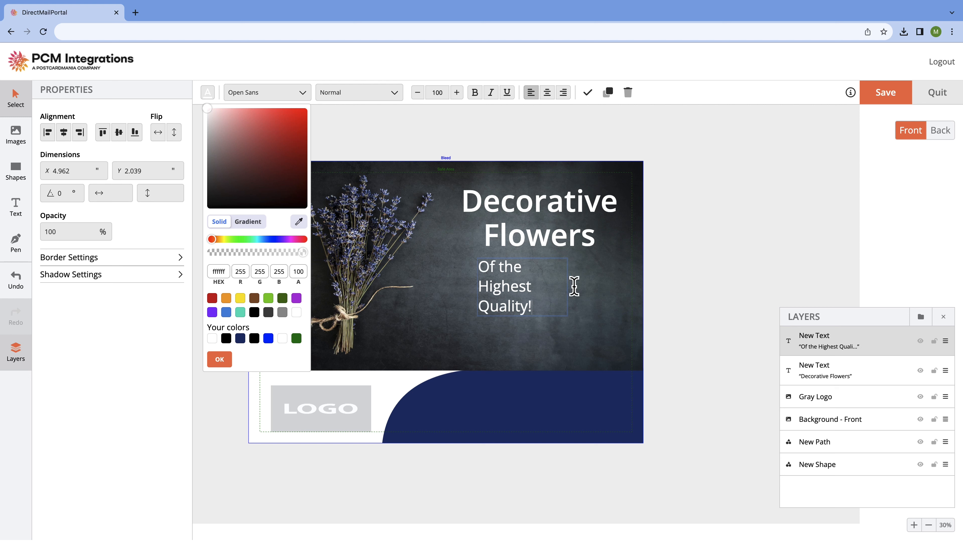
Center the "Of the Highest Quality!" text and widen its box to one line beneath the heading, at about X 4.49, Y 2.11 inches
left_click(610, 286)
left_click(533, 297)
left_click_drag(561, 288, 591, 279)
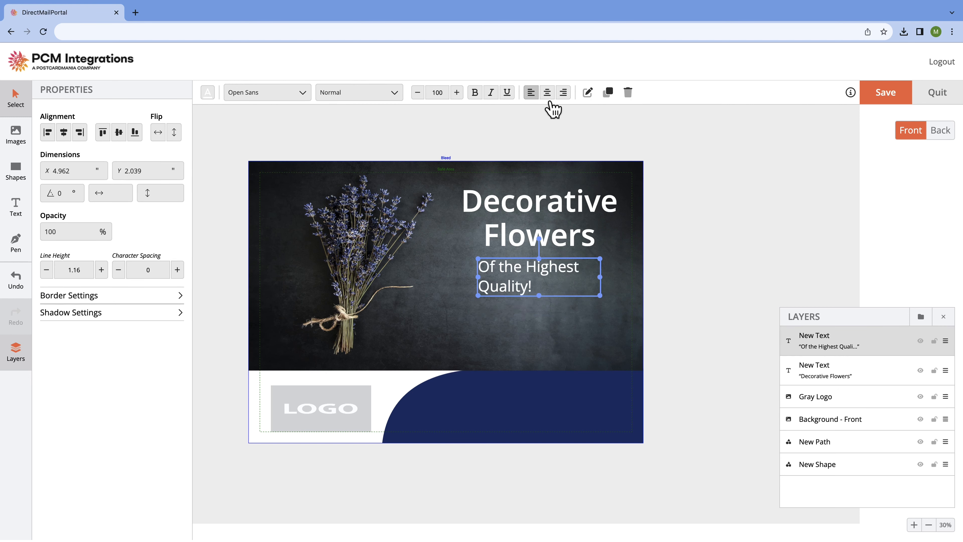
left_click(548, 93)
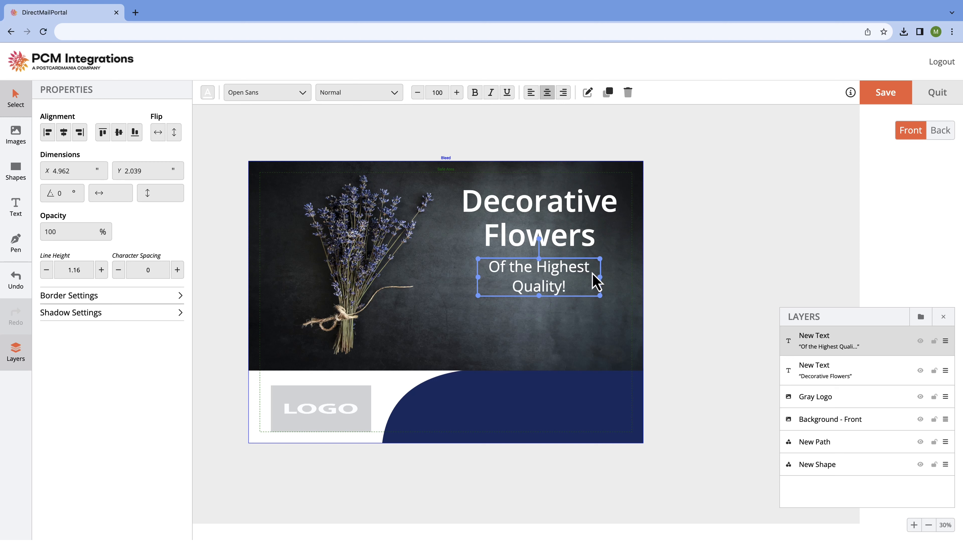
left_click_drag(478, 277, 439, 277)
left_click_drag(535, 280, 573, 280)
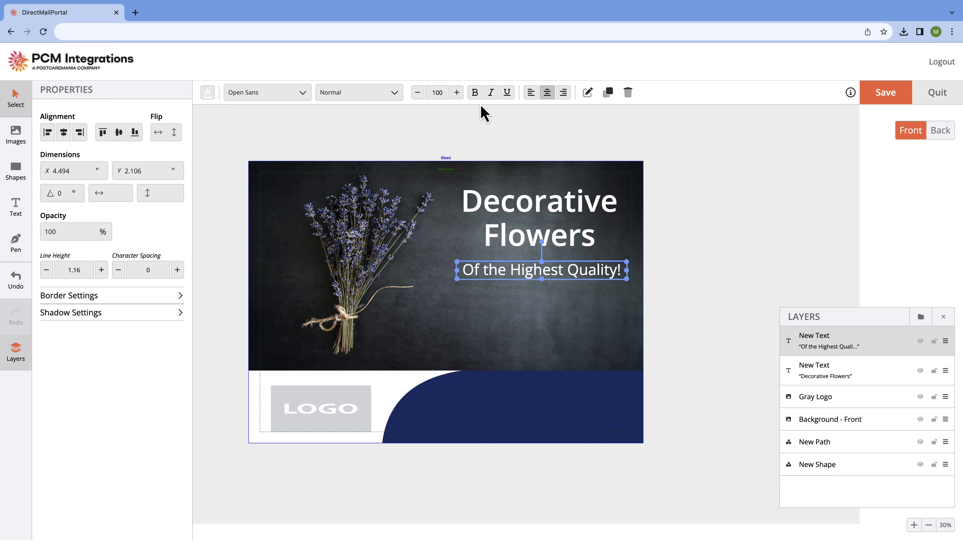
Reduce the "Of the Highest Quality!" text's font size to 95 and deselect it
left_click(418, 92)
left_click(418, 92)
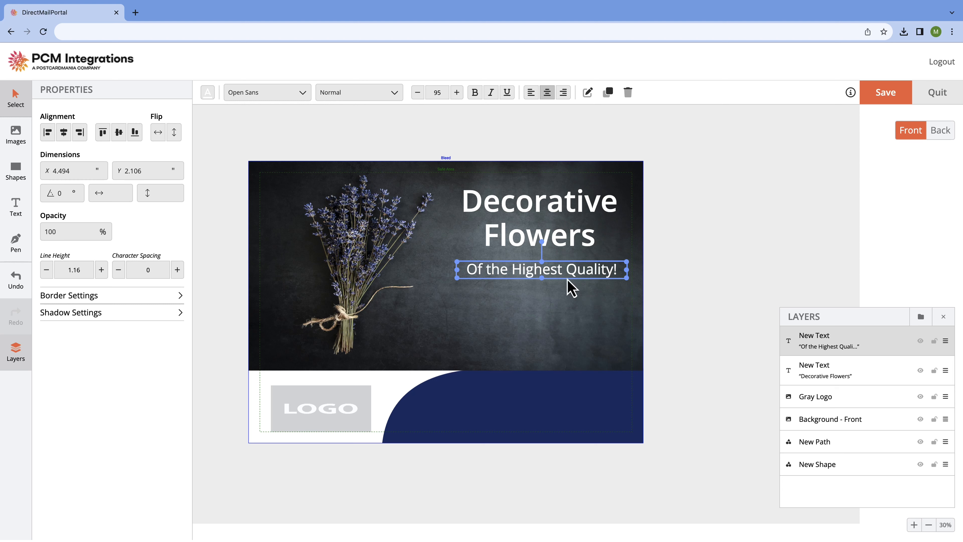
left_click_drag(567, 279, 568, 278)
left_click(708, 246)
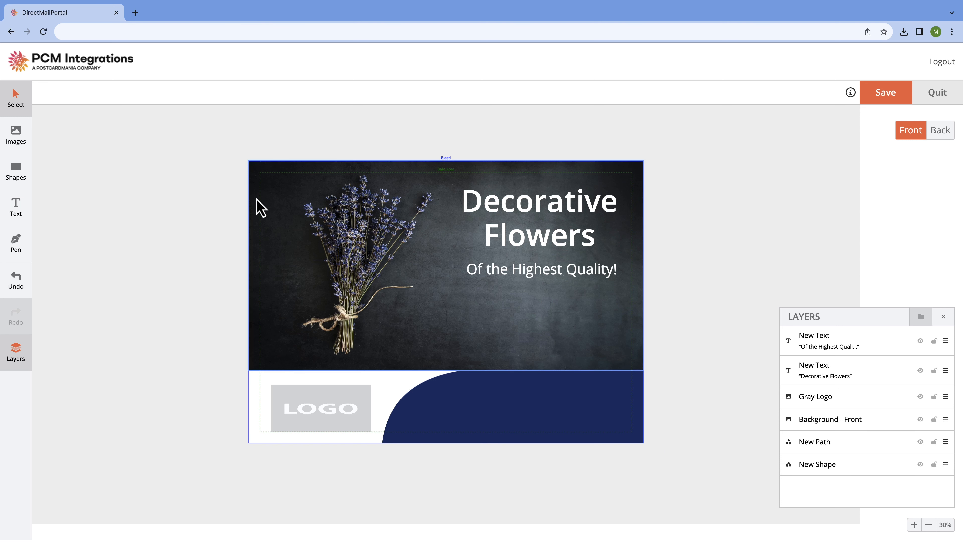
Duplicate the Decorative Flowers heading and move the copy onto the blue shape at about X 4.21, Y 4.49 inches
left_click(516, 223)
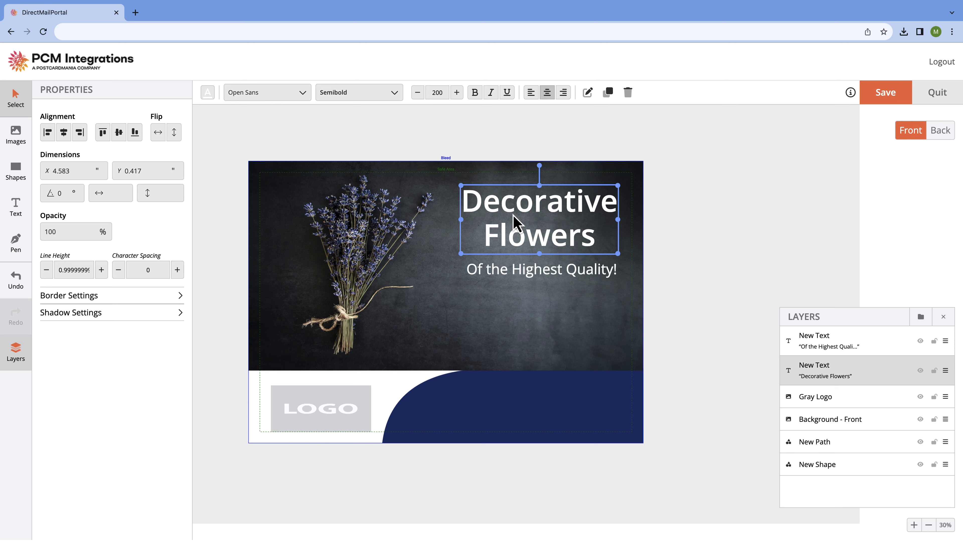
key("super+v")
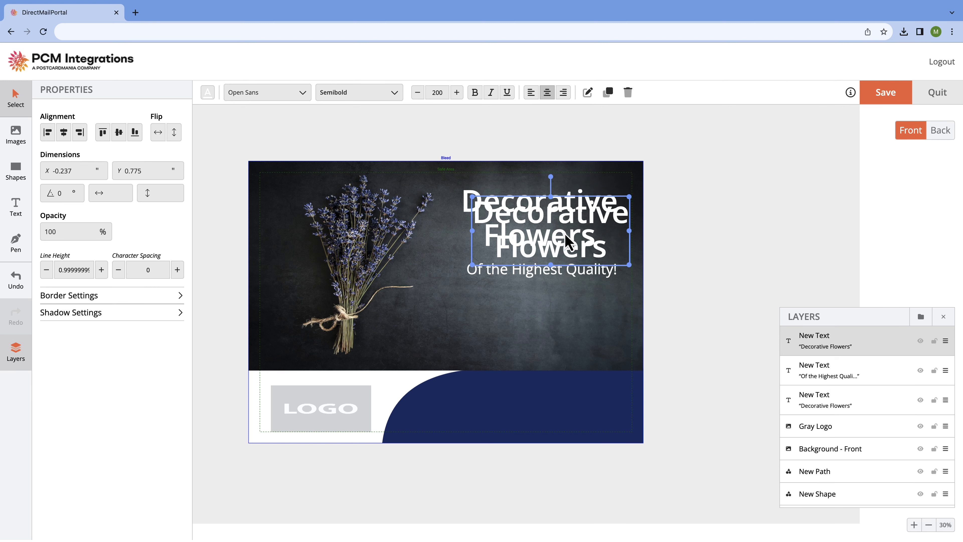
left_click_drag(564, 233, 538, 404)
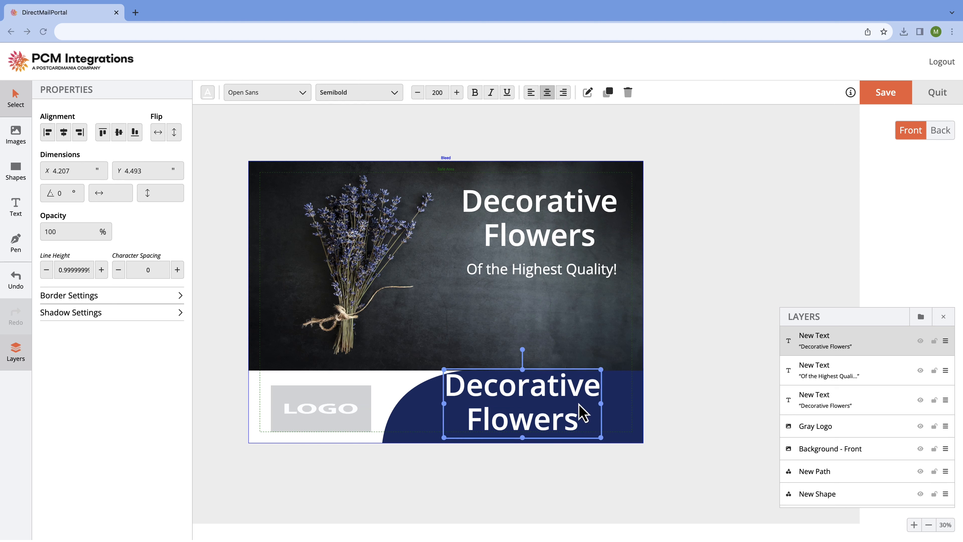
Replace the copied heading's text on the blue shape with "Claim Your Free Samples Today!"
left_click(579, 421)
left_click_drag(579, 421, 442, 387)
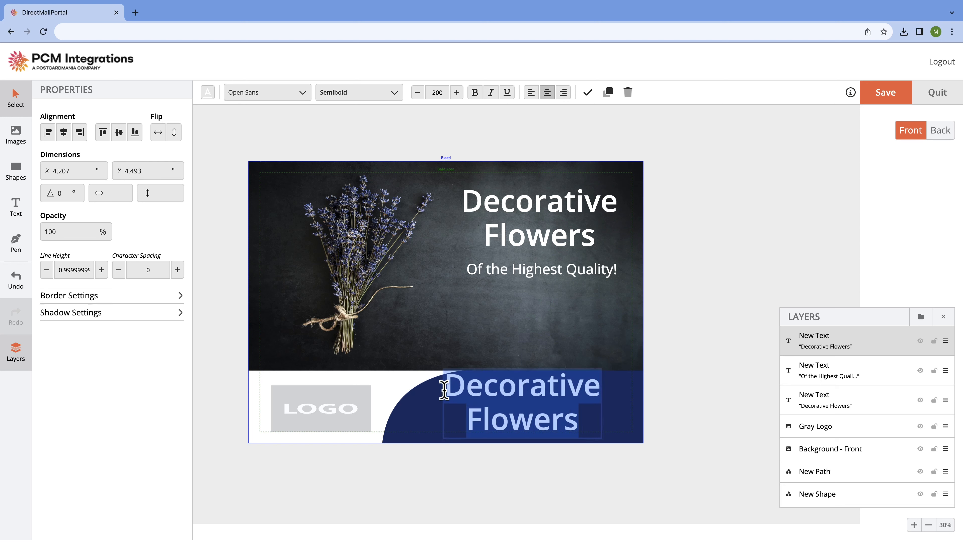
type("C;aim")
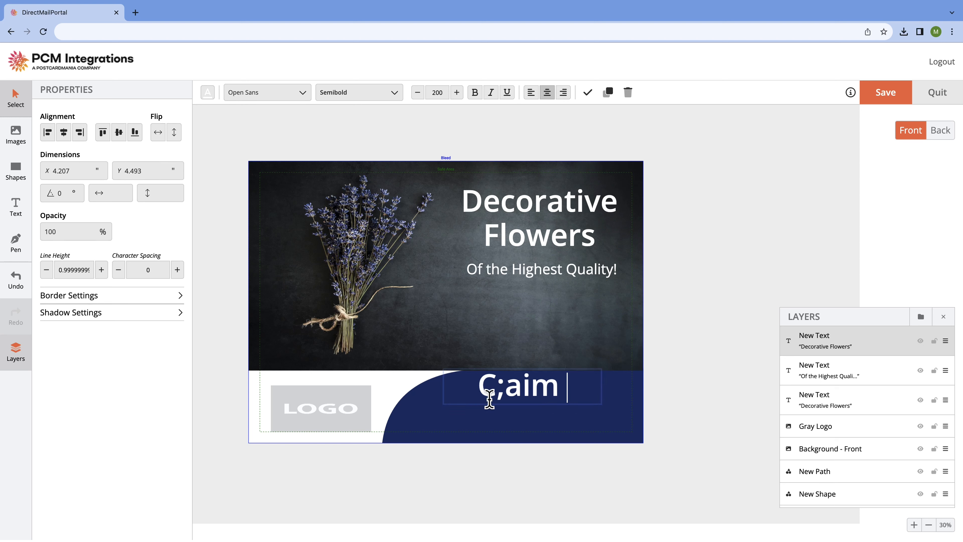
key("BackSpace")
key("BackSpace")
key("BackSpace")
key("BackSpace")
type("l")
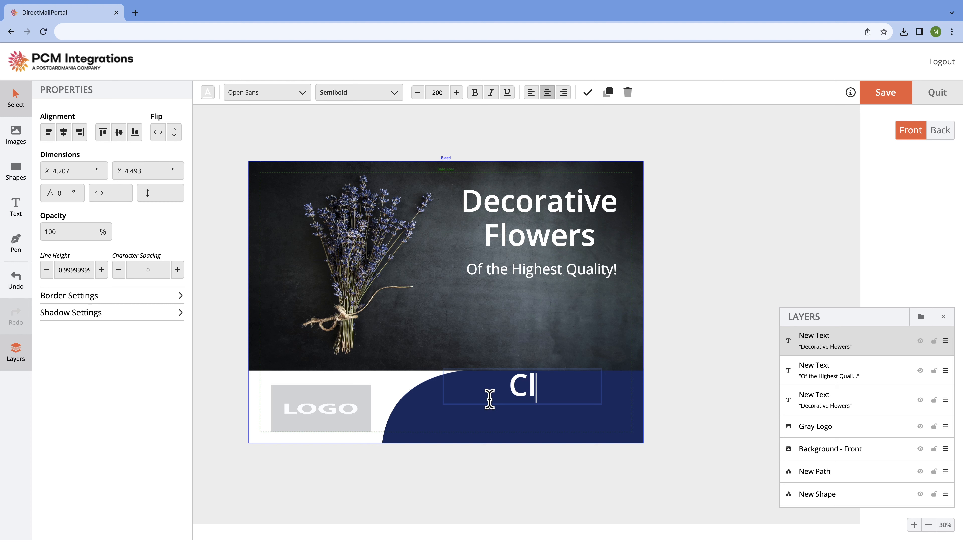
type("aim Your")
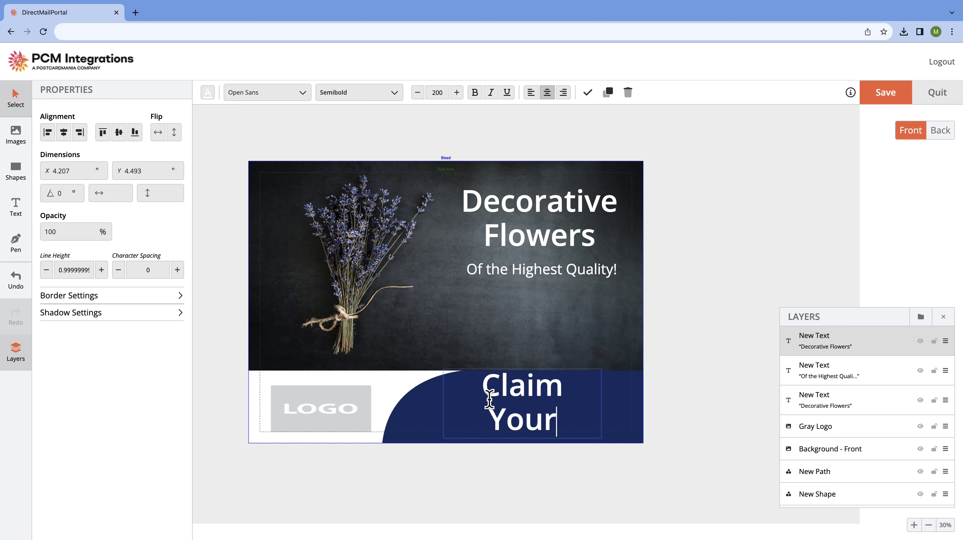
type(" Free Sam")
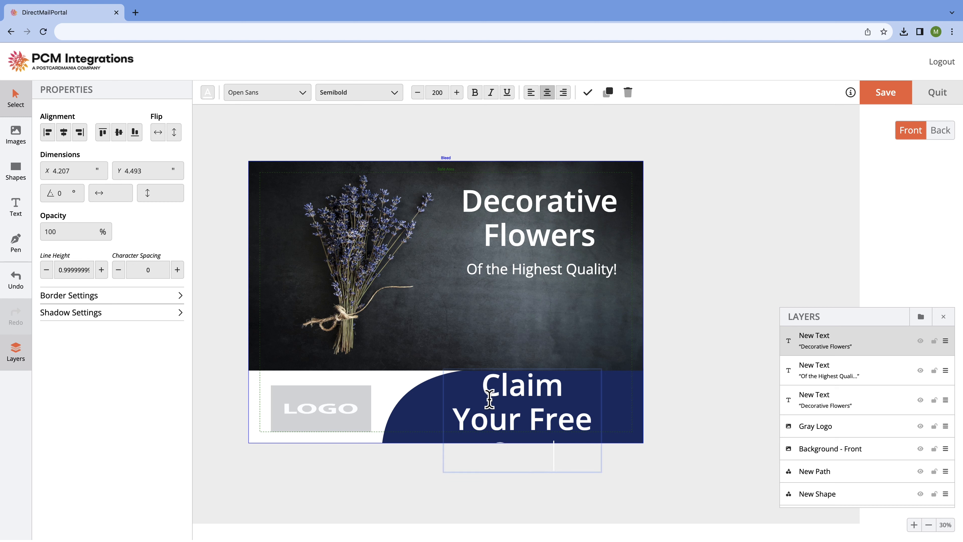
type("ple Today!")
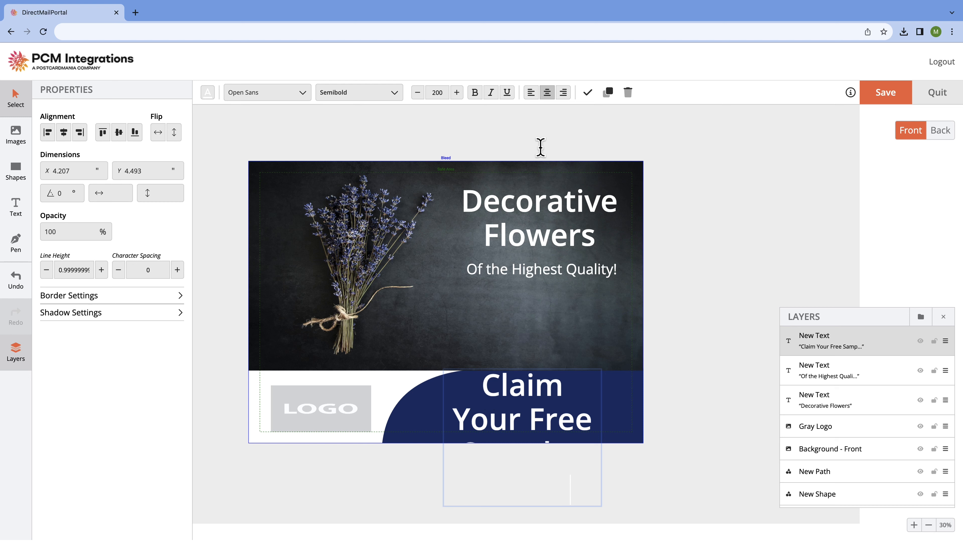
Set the "Claim Your Free Samples Today!" text's font size to 120, center it within the blue shape and deselect it
double_click(433, 92)
type("120")
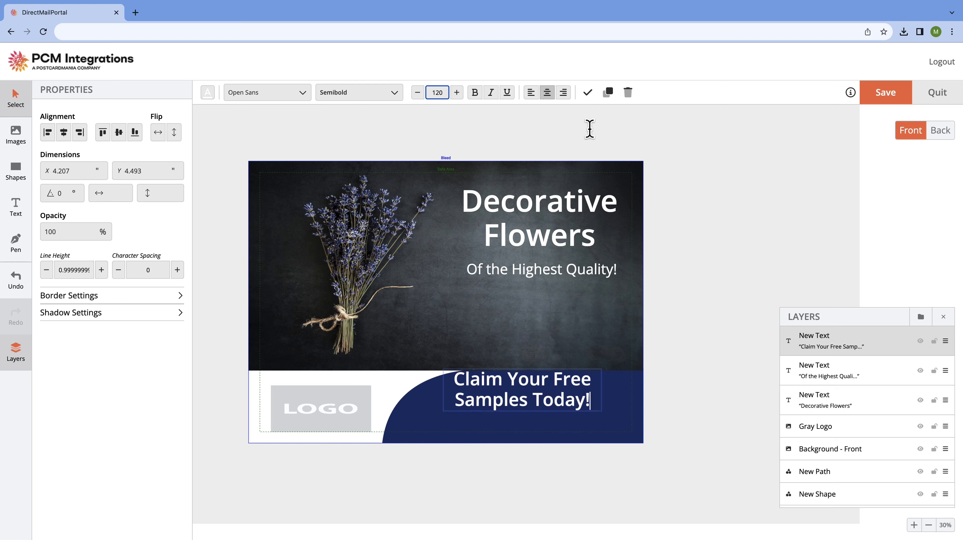
left_click(701, 204)
left_click(548, 391)
left_click_drag(548, 391, 586, 408)
left_click(734, 336)
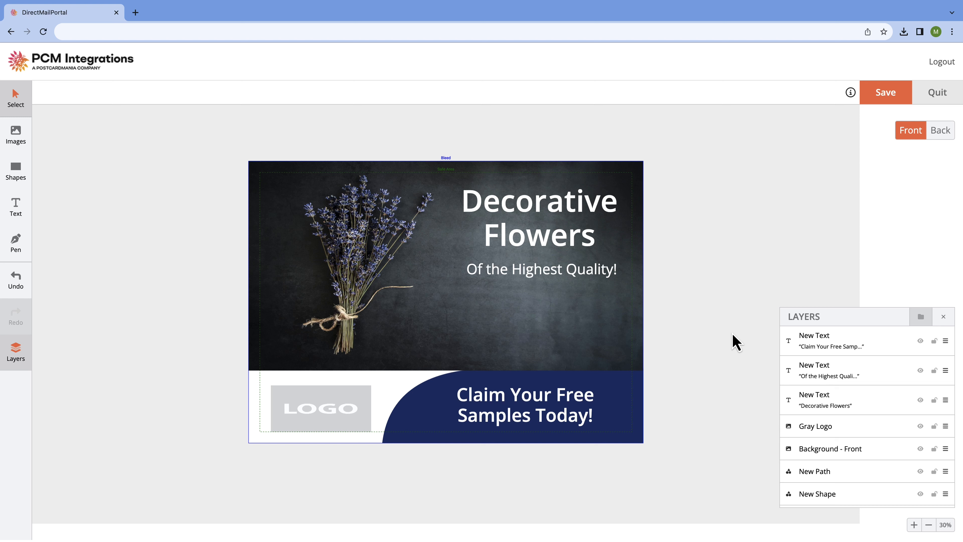
Undo the last change and upload Brick Background.jpg from the Images folder onto the postcard front
key("ctrl+z")
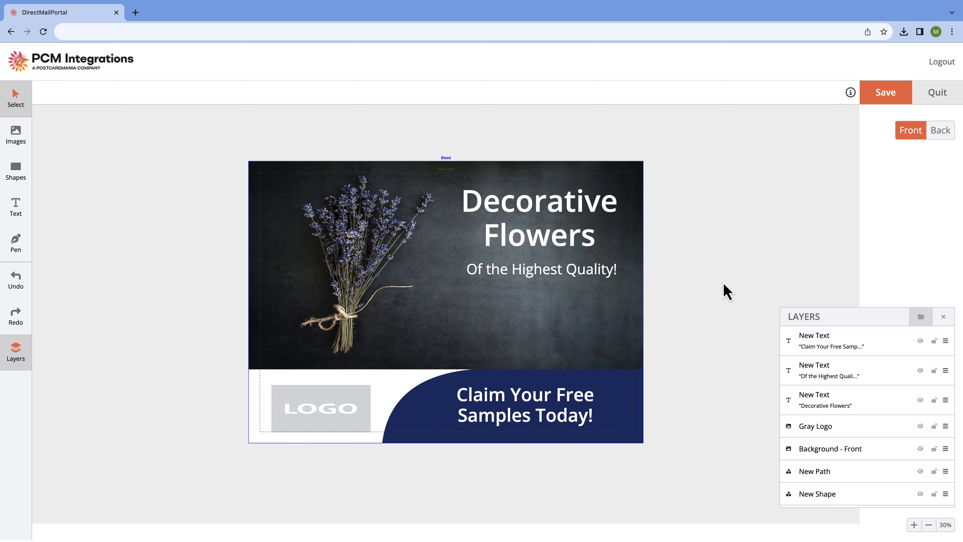
left_click(28, 144)
left_click(138, 161)
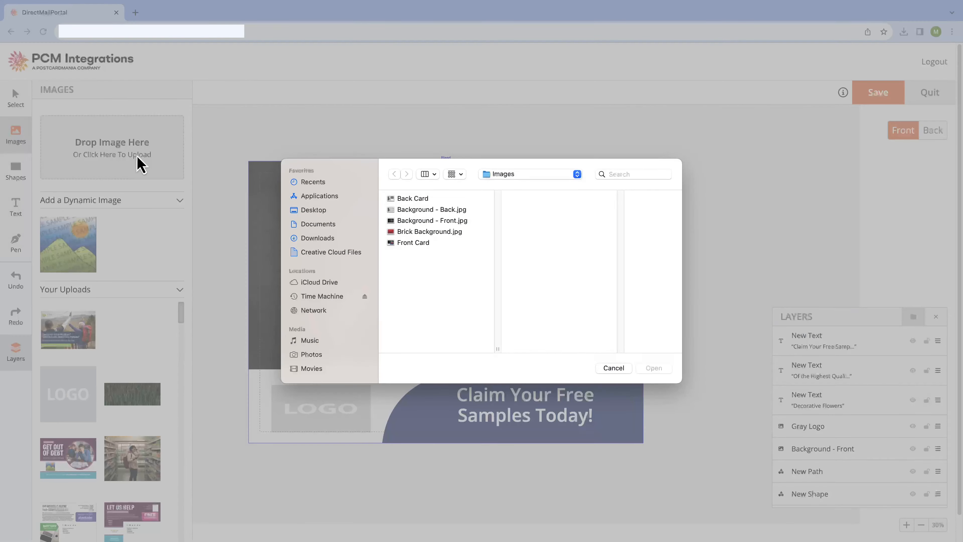
left_click(410, 233)
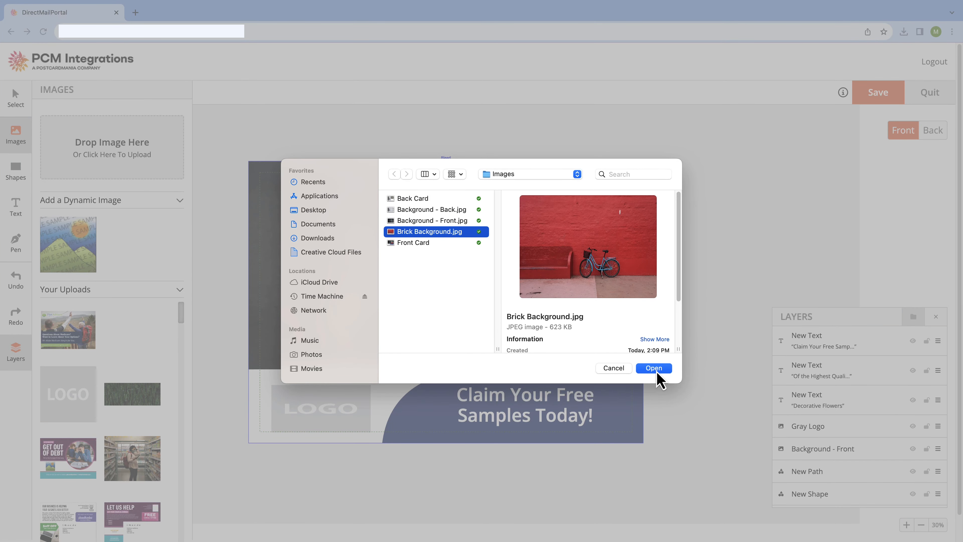
left_click(654, 368)
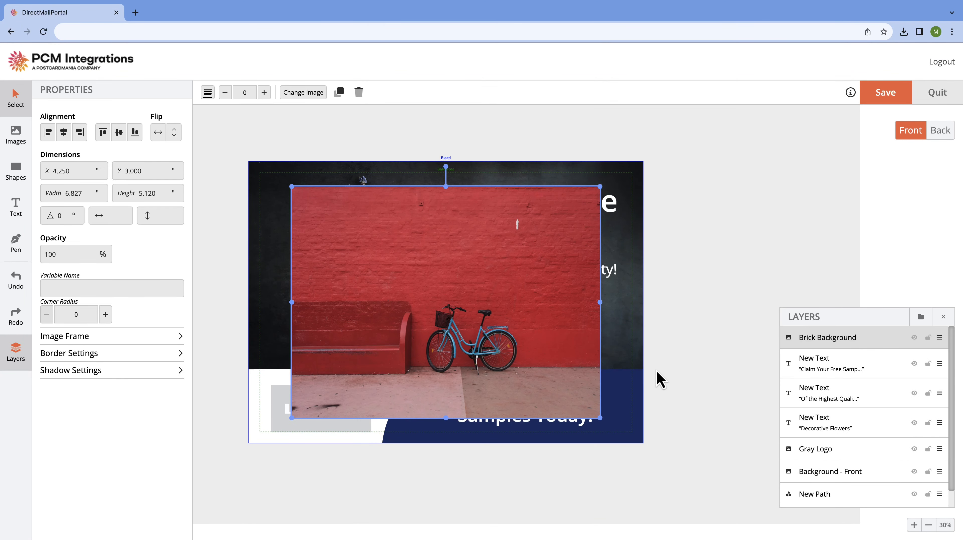
Apply a circular frame to the brick image and set the frame to 4 inches wide by 2 inches high
left_click(182, 338)
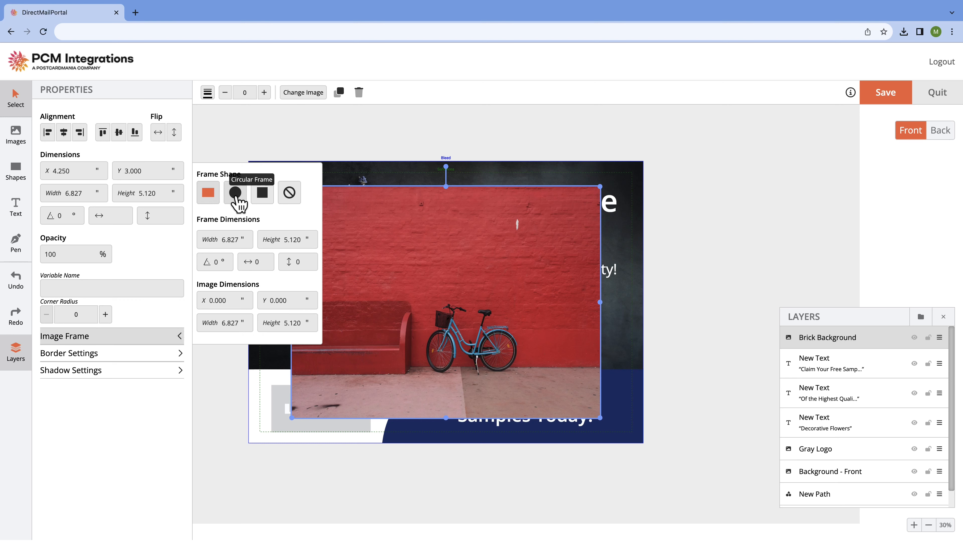
left_click(236, 194)
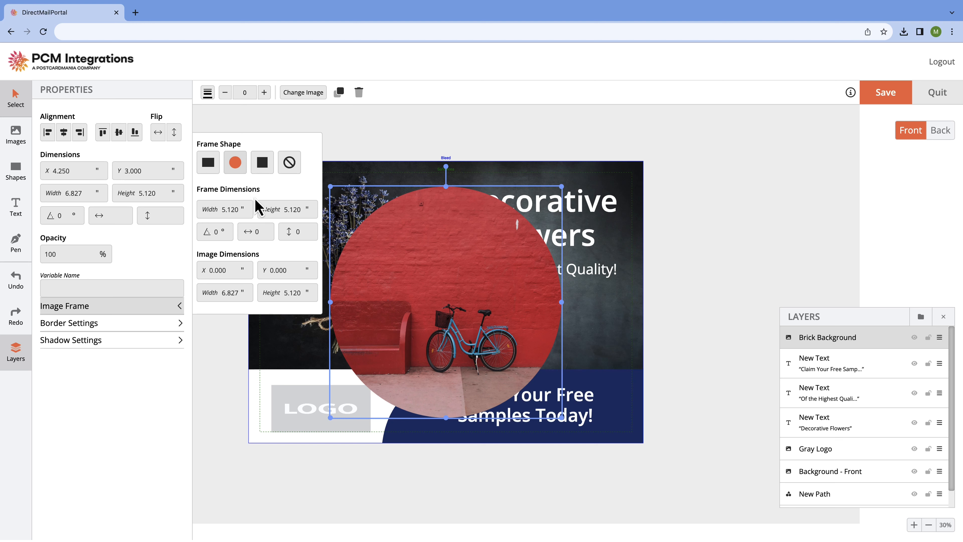
left_click_drag(237, 210, 223, 210)
type("4")
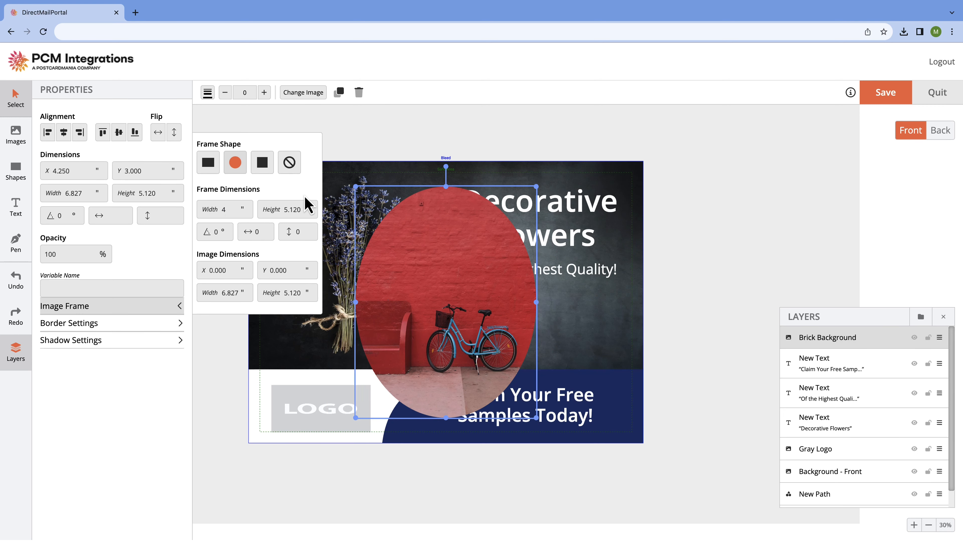
left_click_drag(303, 209, 285, 211)
type("2")
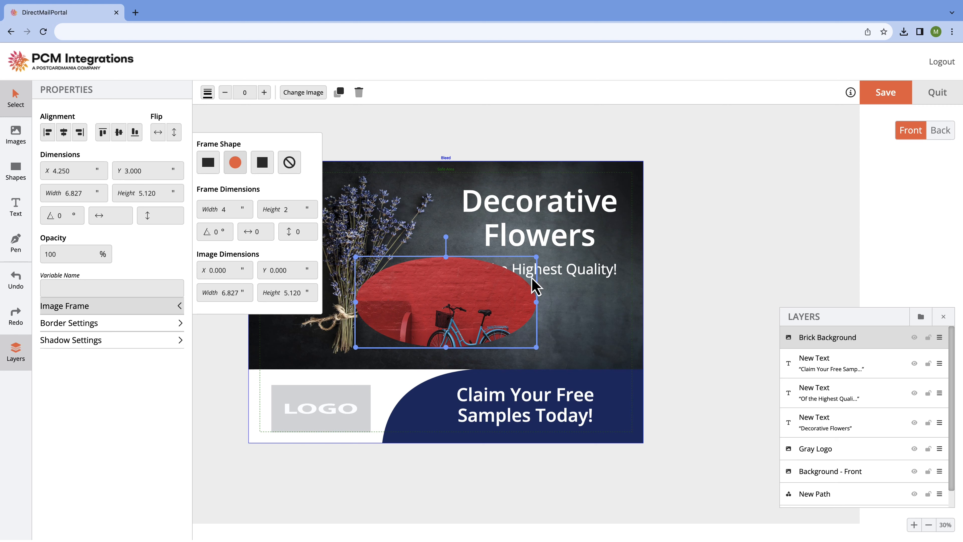
Move the oval brick image beneath "Of the Highest Quality!", at about X 6.27, Y 3.49 inches, and deselect it
left_click_drag(469, 314, 555, 334)
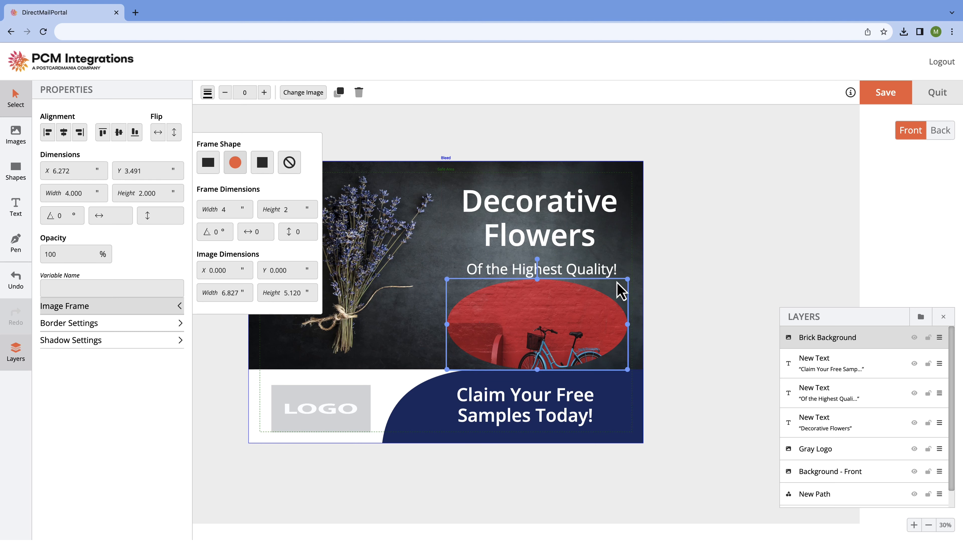
left_click(634, 287)
left_click(575, 335)
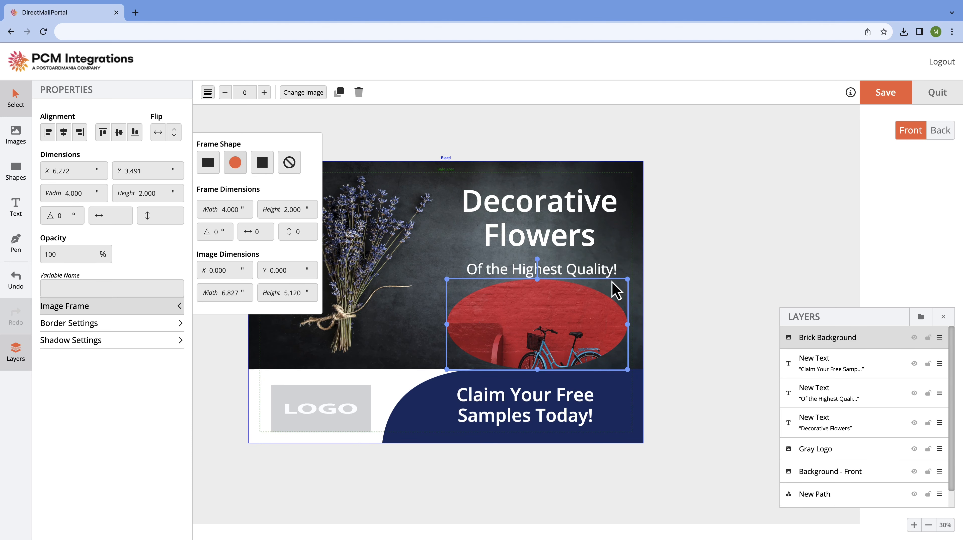
left_click(622, 285)
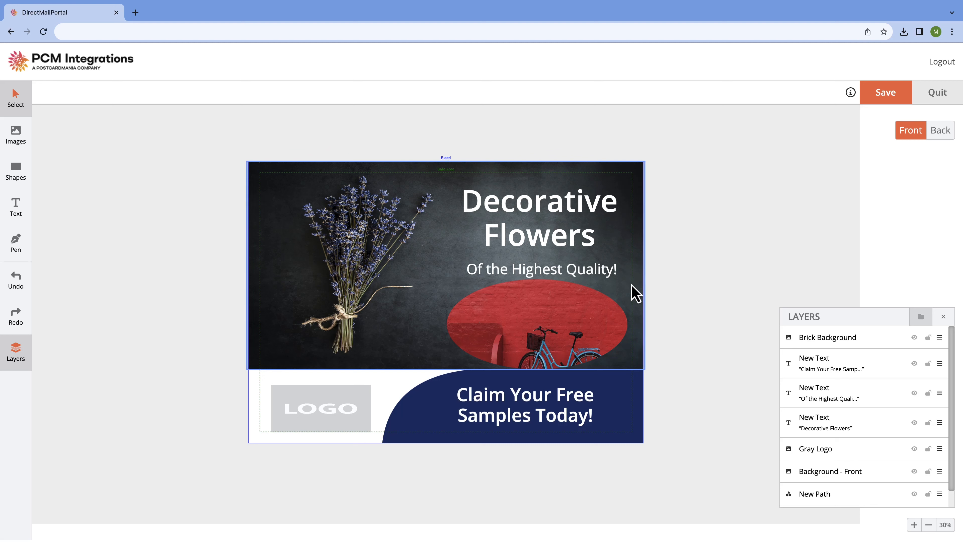
Shrink the brick oval to about 3.56 by 1.35 inches and reposition it at about X 6.37, Y 3.47 inches
left_click(585, 322)
left_click_drag(628, 280, 607, 304)
left_click_drag(576, 338, 580, 318)
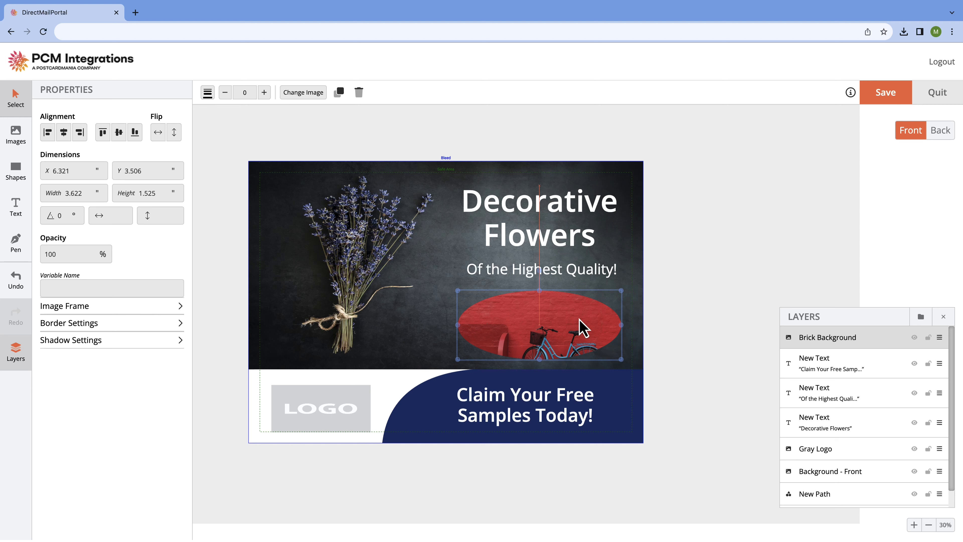
left_click_drag(580, 319, 580, 318)
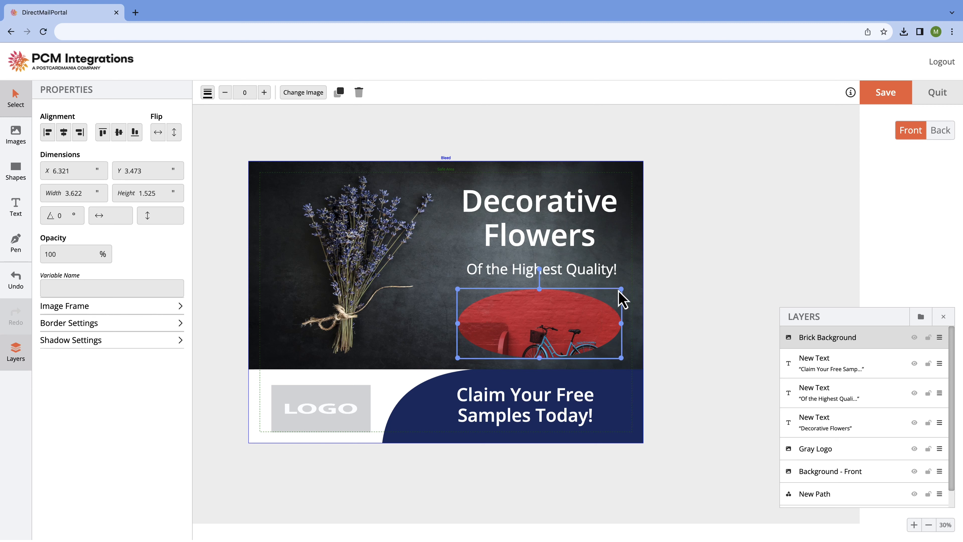
left_click_drag(620, 290, 613, 301)
left_click_drag(564, 327, 571, 332)
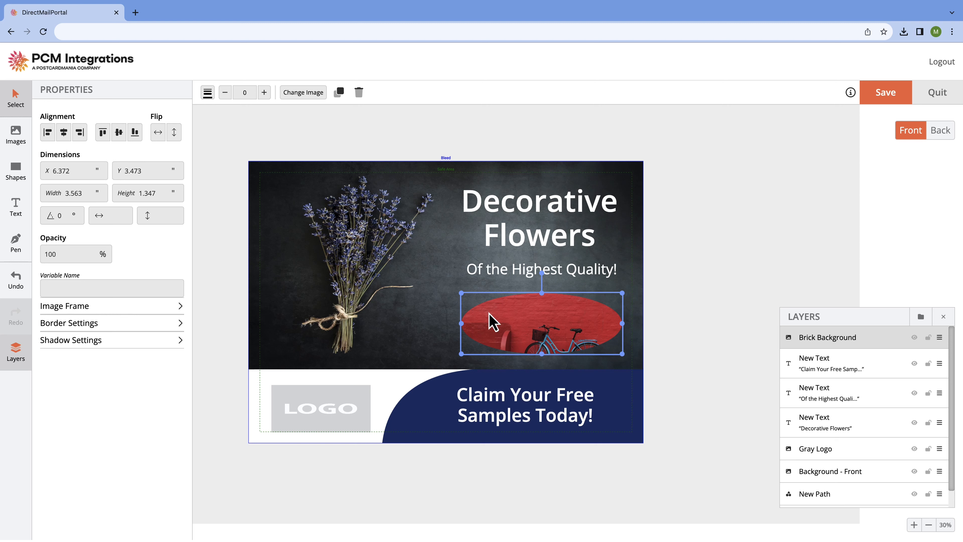
Set the brick image's Y offset within its frame to 1 inch so only the red wall fills the oval
left_click(178, 308)
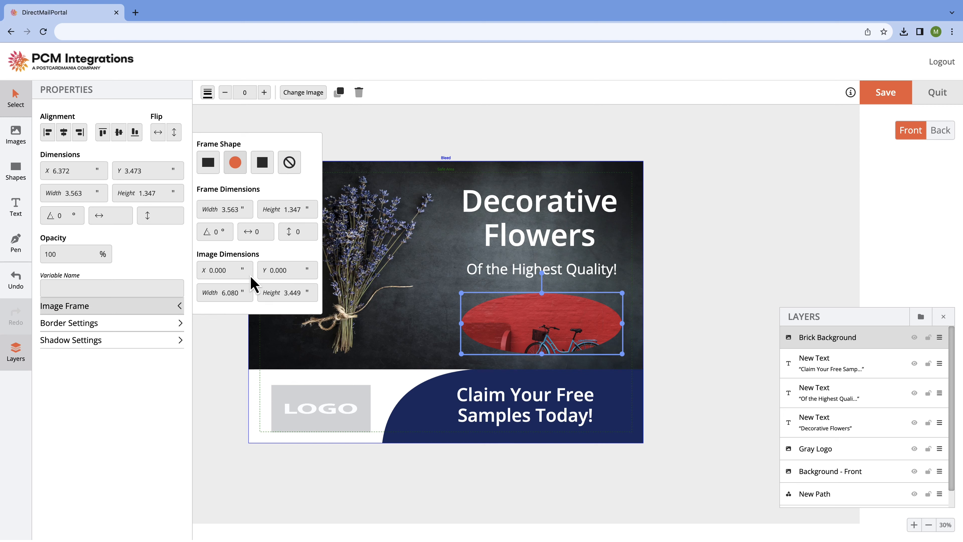
double_click(274, 270)
type("1")
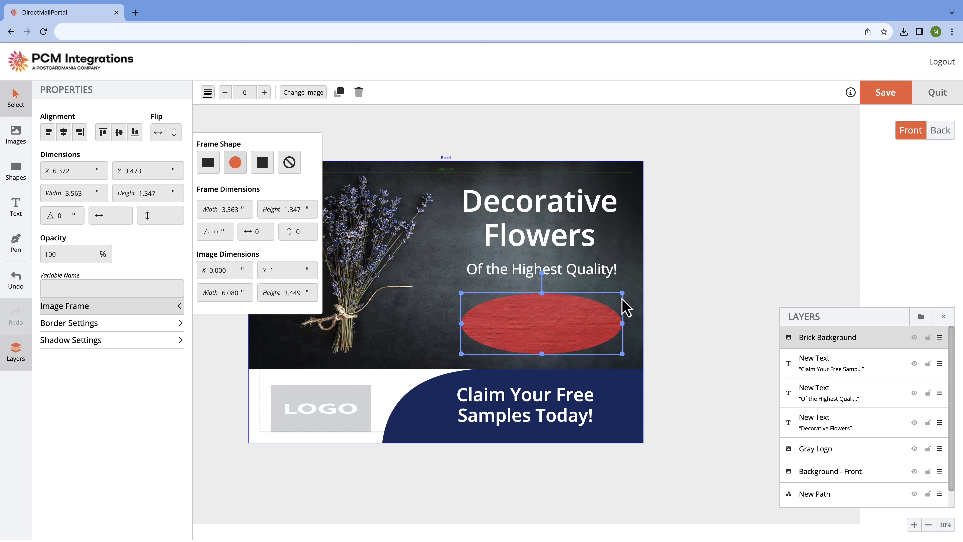
left_click(693, 283)
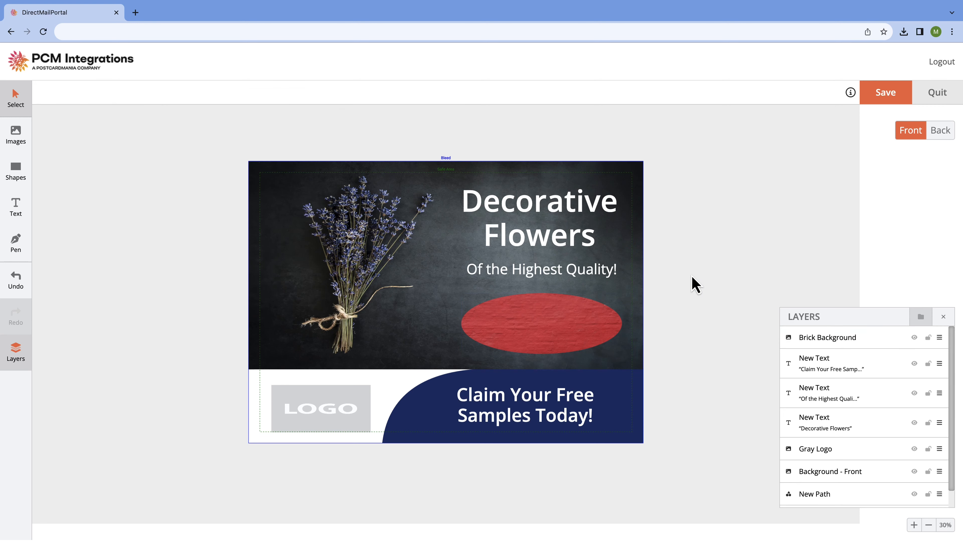
Give the brick oval a white #ffffff border with a width of 15 and deselect it
left_click(565, 344)
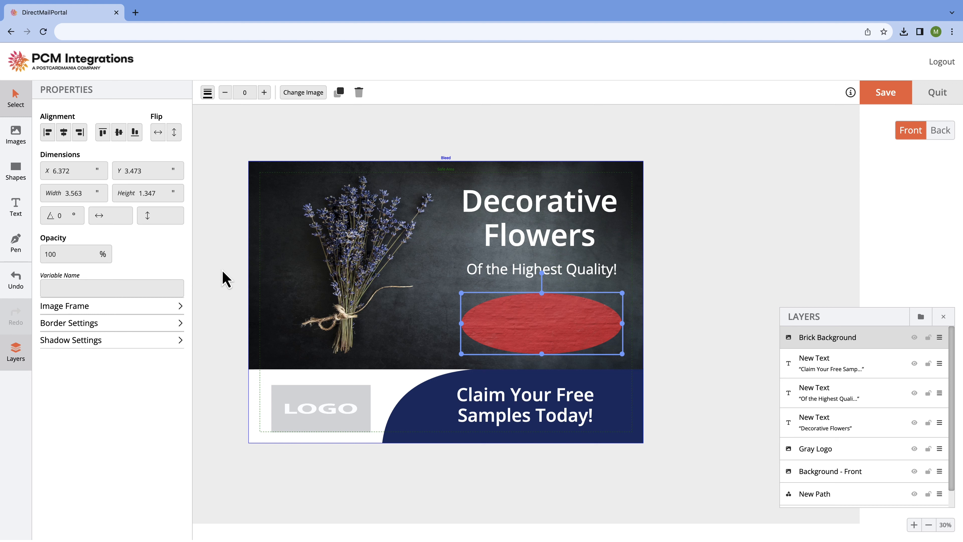
left_click(177, 327)
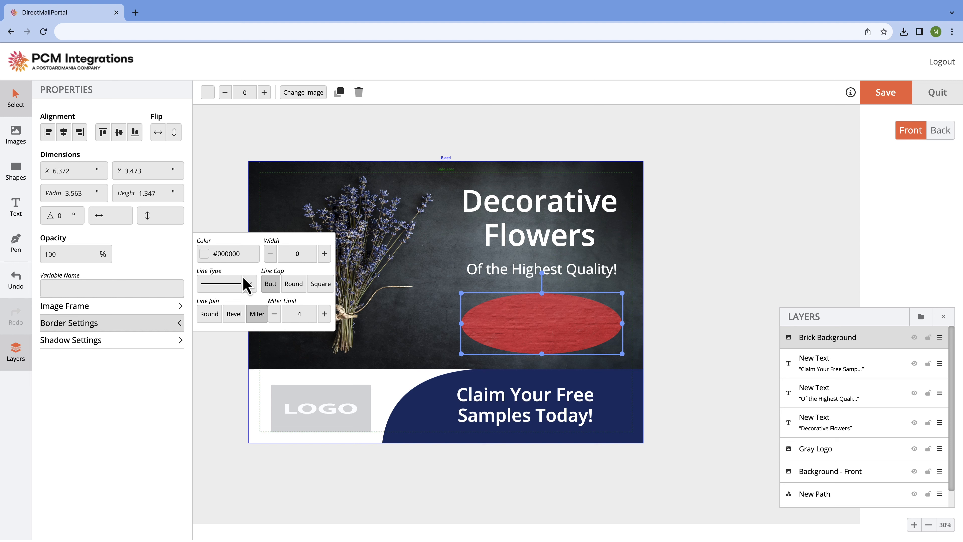
left_click(205, 254)
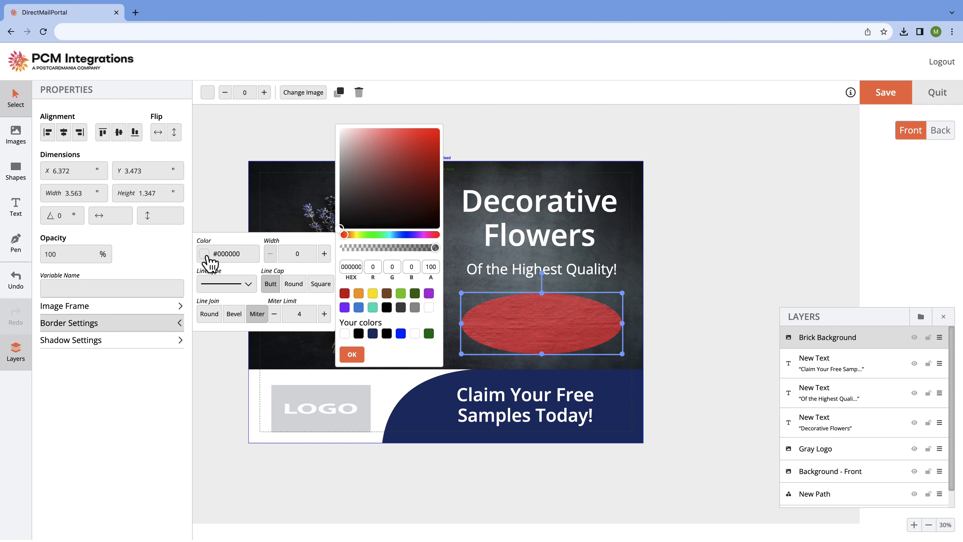
left_click(429, 307)
left_click(324, 253)
left_click(325, 254)
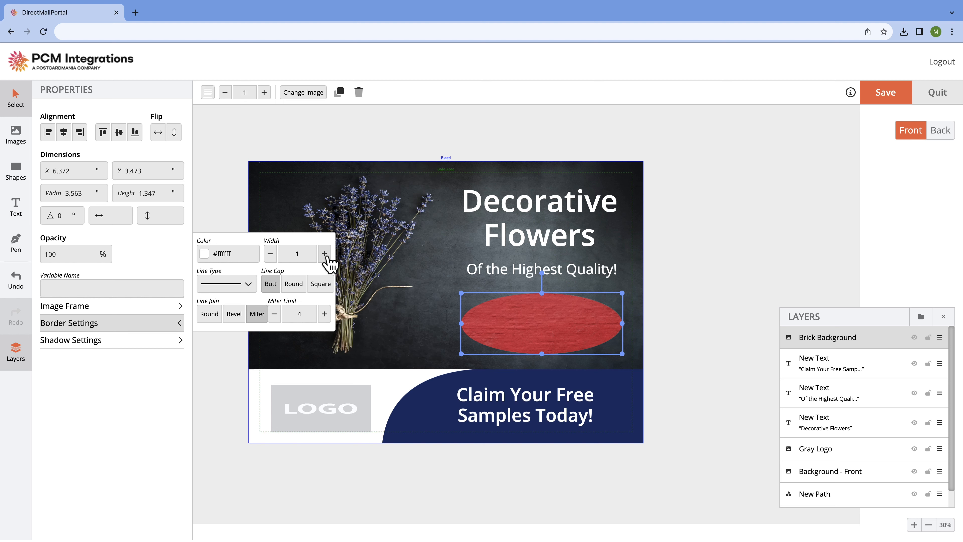
left_click(325, 254)
left_click(325, 253)
left_click(326, 255)
left_click(326, 255)
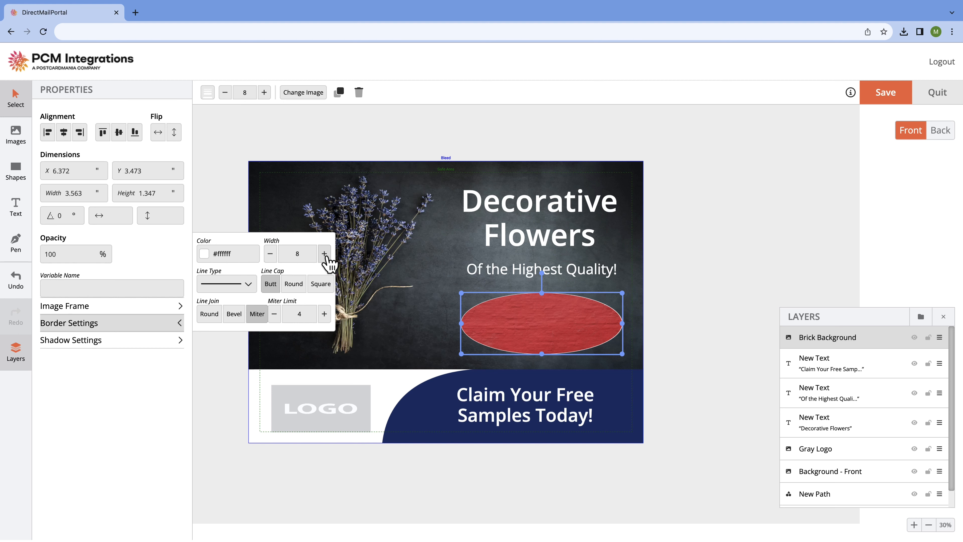
left_click(325, 254)
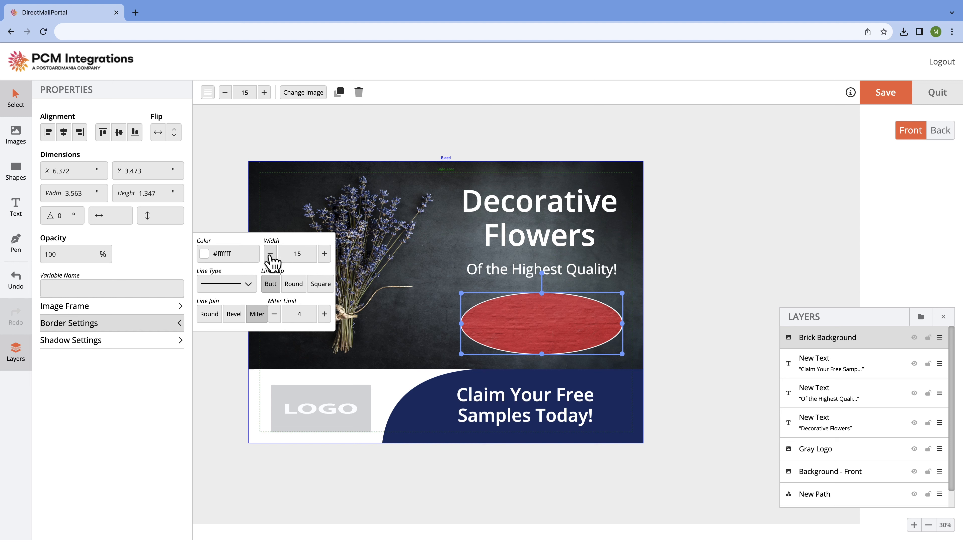
left_click(227, 205)
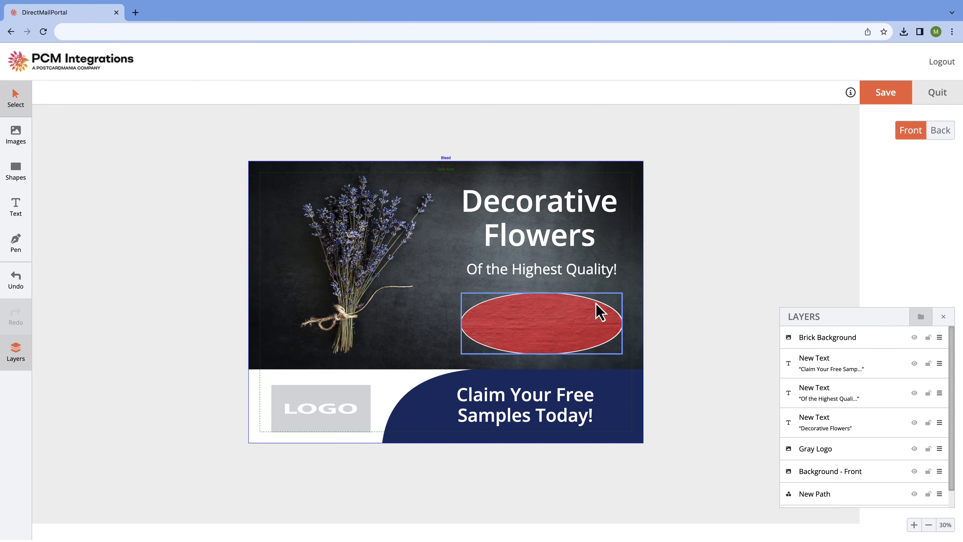
Widen the brick oval slightly to about 3.59 inches, keeping its height, and deselect it
left_click(622, 302)
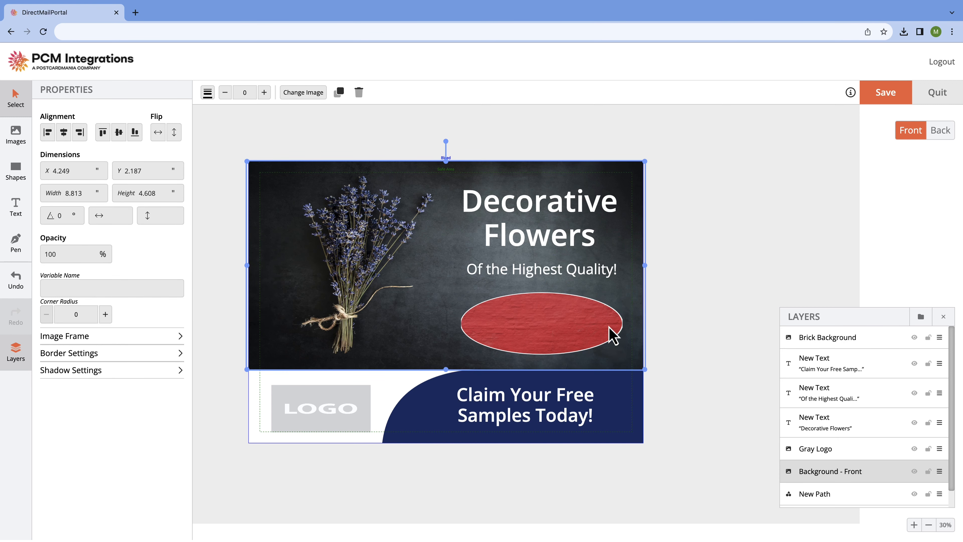
left_click(620, 323)
left_click_drag(621, 324, 623, 323)
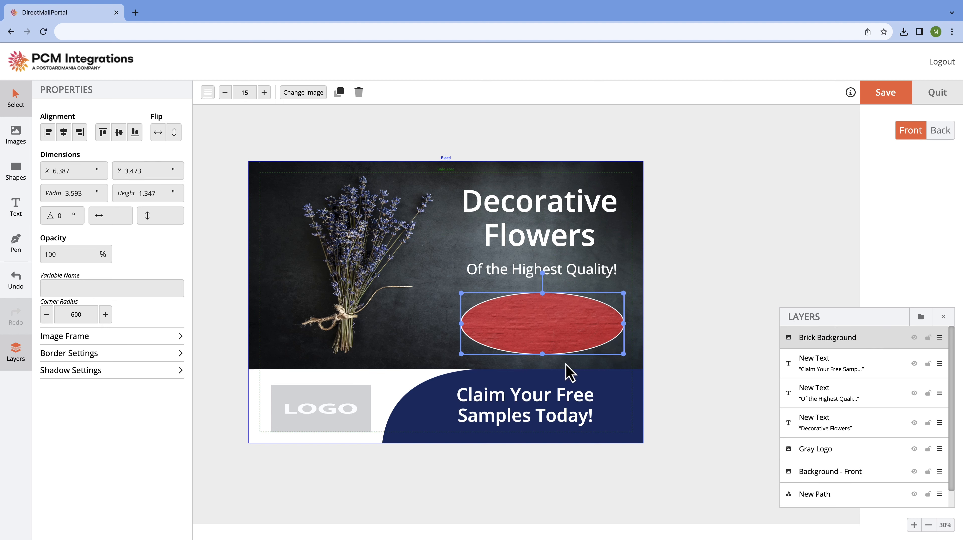
left_click(620, 371)
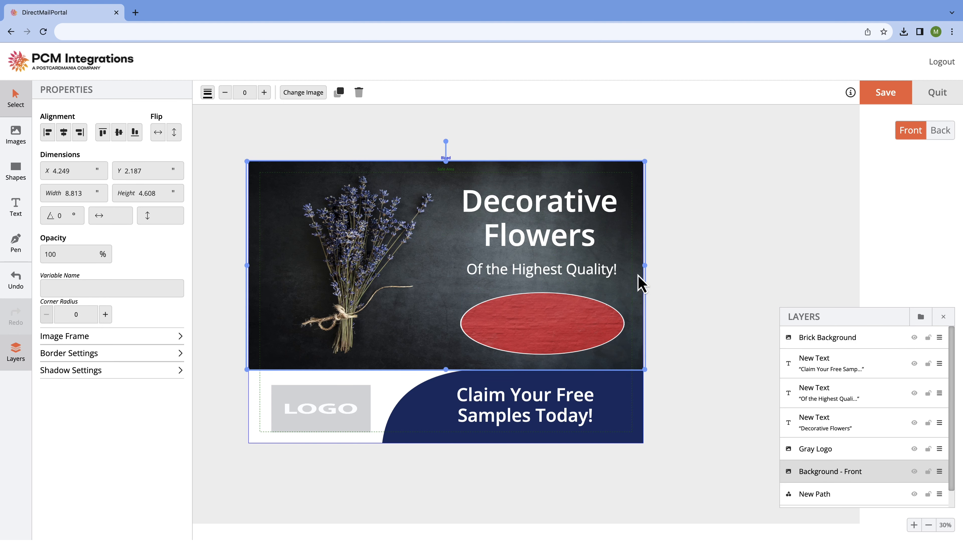
Duplicate the "Of the Highest Quality!" text, place the copy over the red oval and set its weight to Semibold
left_click(574, 274)
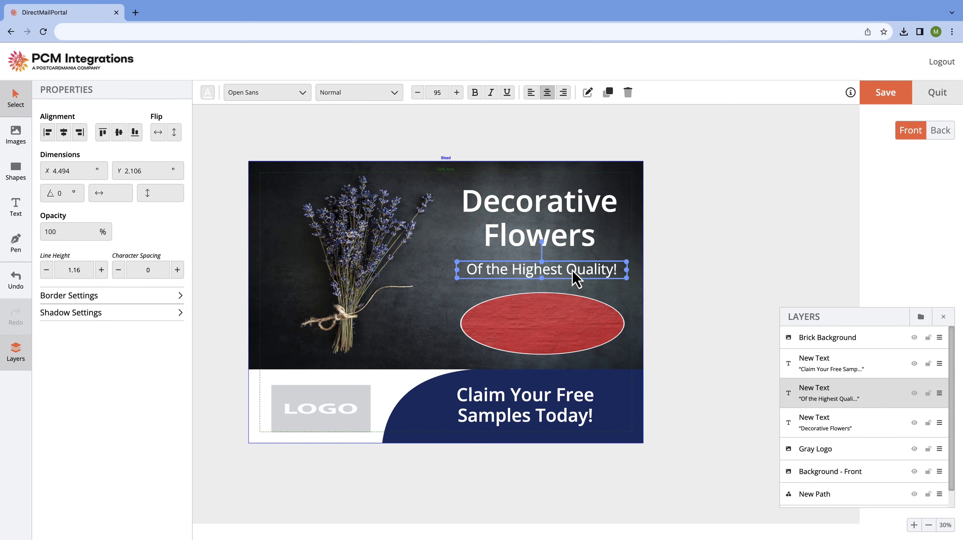
key("ctrl+c")
key("ctrl+v")
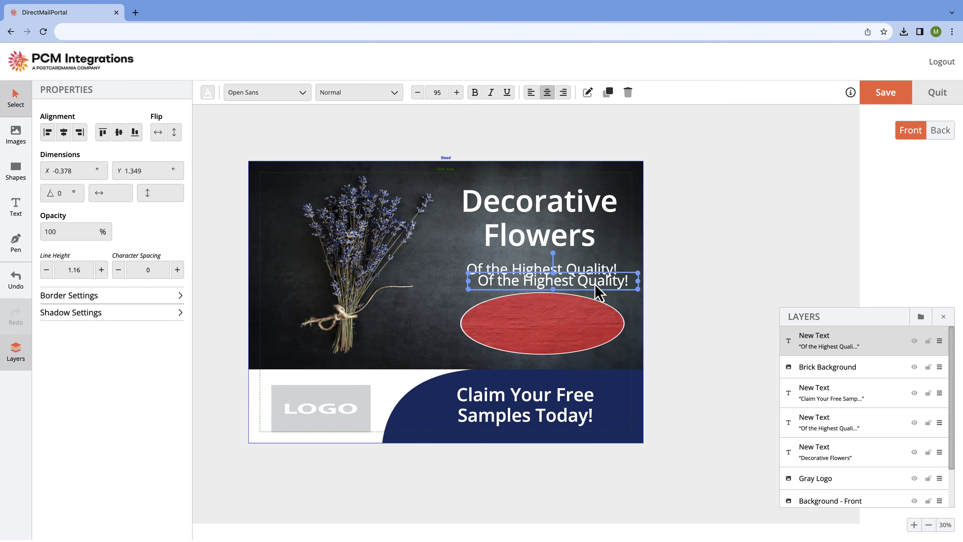
left_click_drag(595, 284, 597, 326)
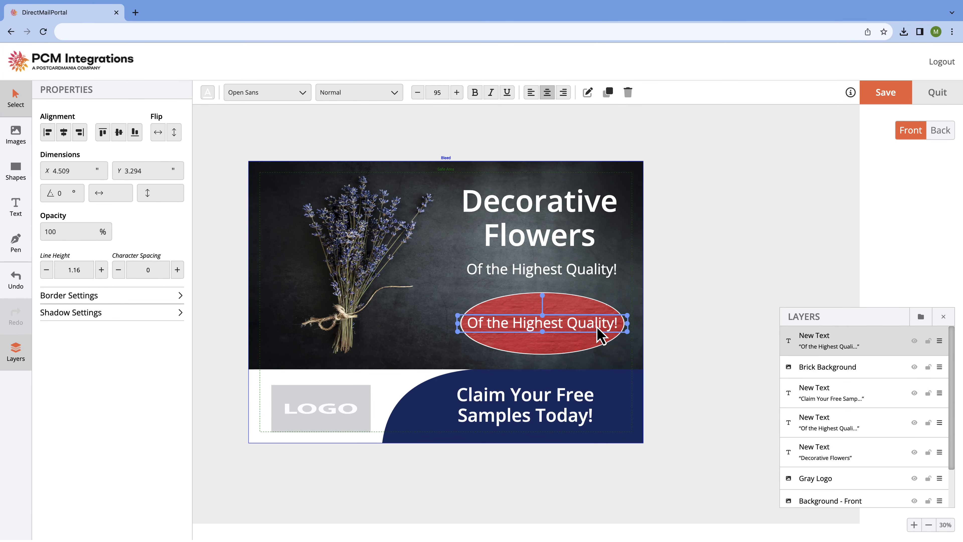
left_click(371, 97)
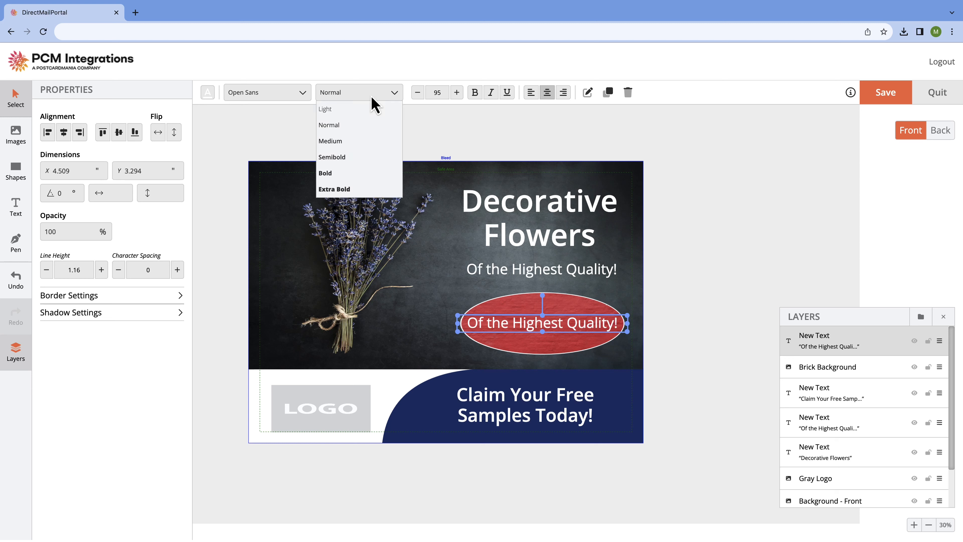
left_click(362, 154)
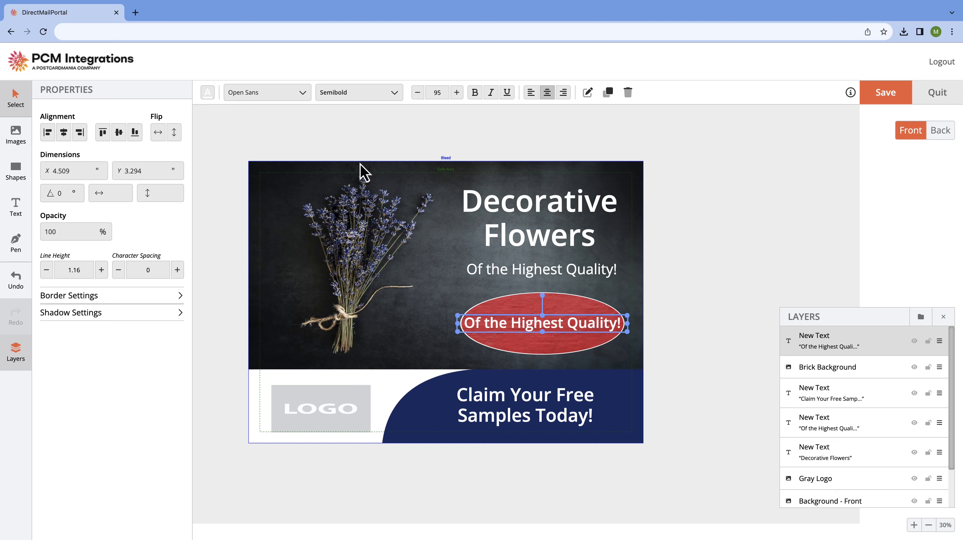
Replace the text on the red oval with "Call XXX-XXX-XXXX!" and deselect it
double_click(575, 324)
left_click(576, 325)
key("ctrl+a")
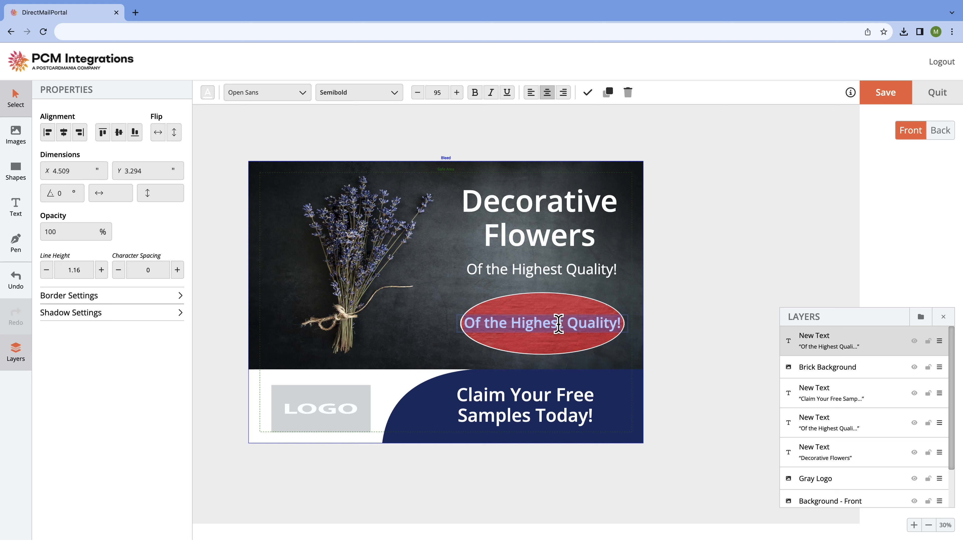
type("Call")
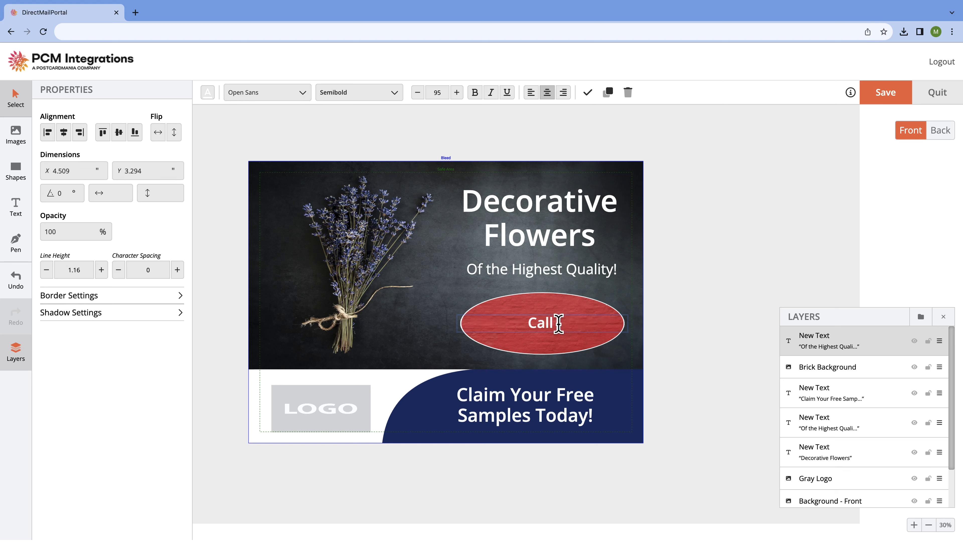
type(" XXX-XXX-XX")
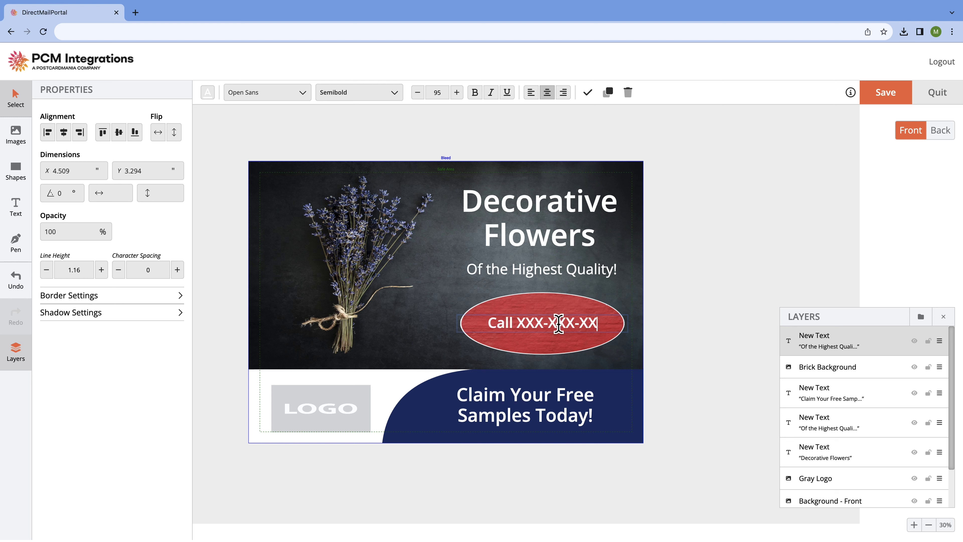
type("XX!")
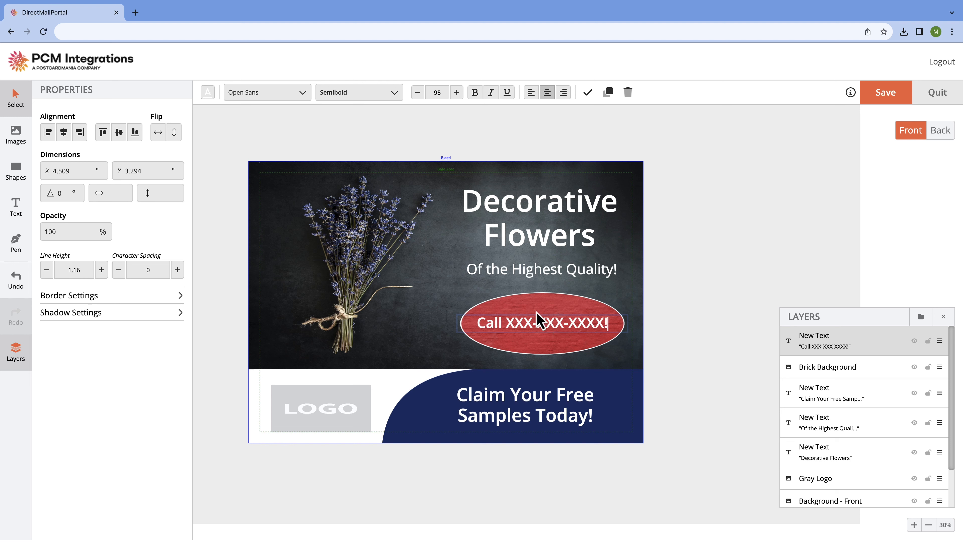
left_click(713, 262)
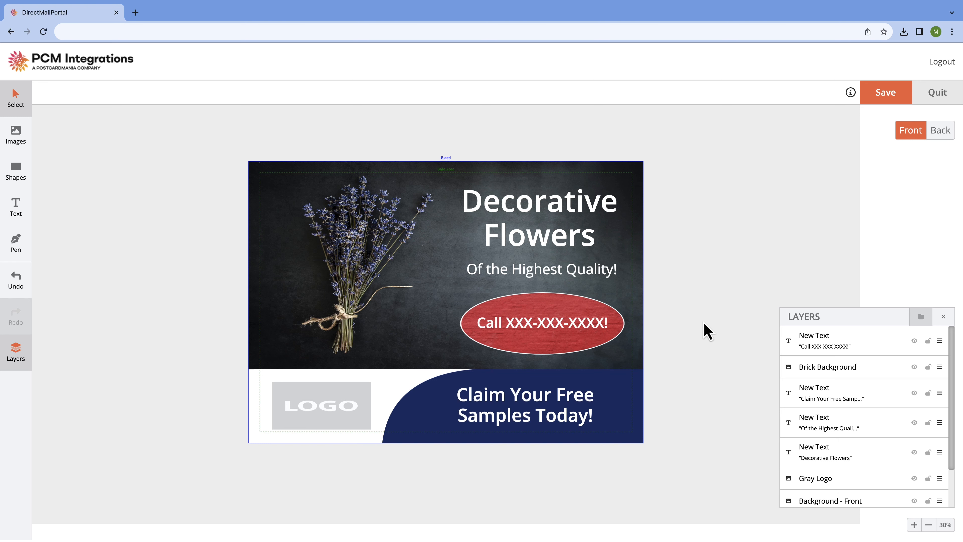
Switch to the postcard's back side and upload the image Background - Back.jpg onto it
left_click(941, 147)
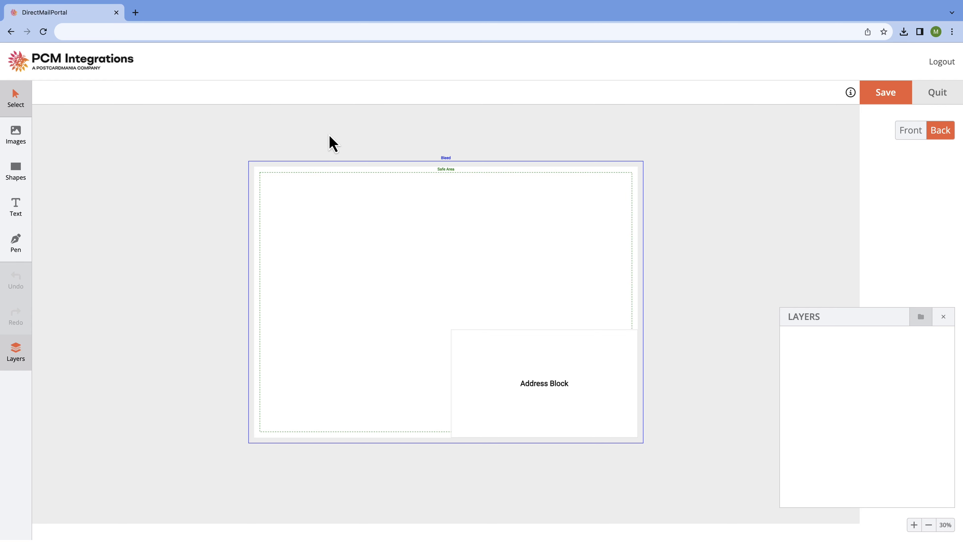
left_click(15, 141)
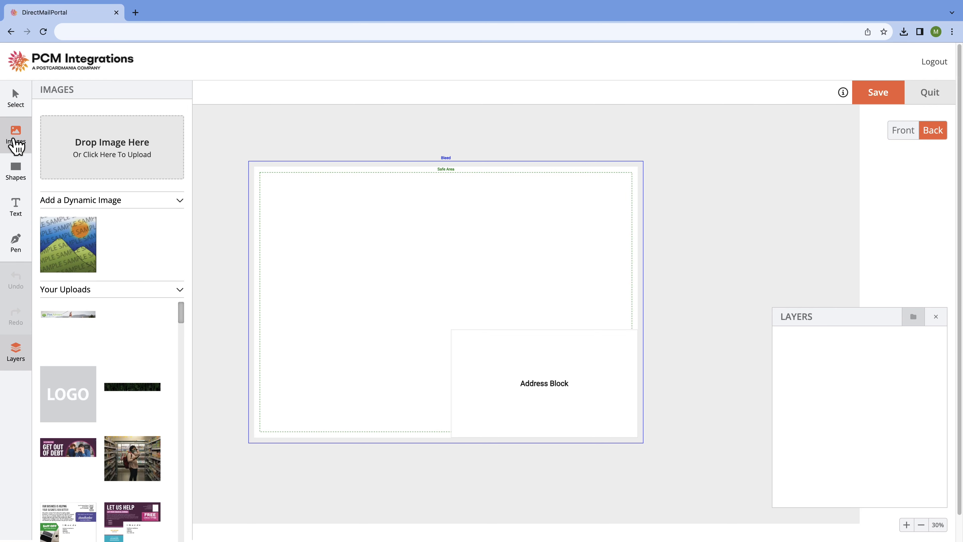
left_click(101, 152)
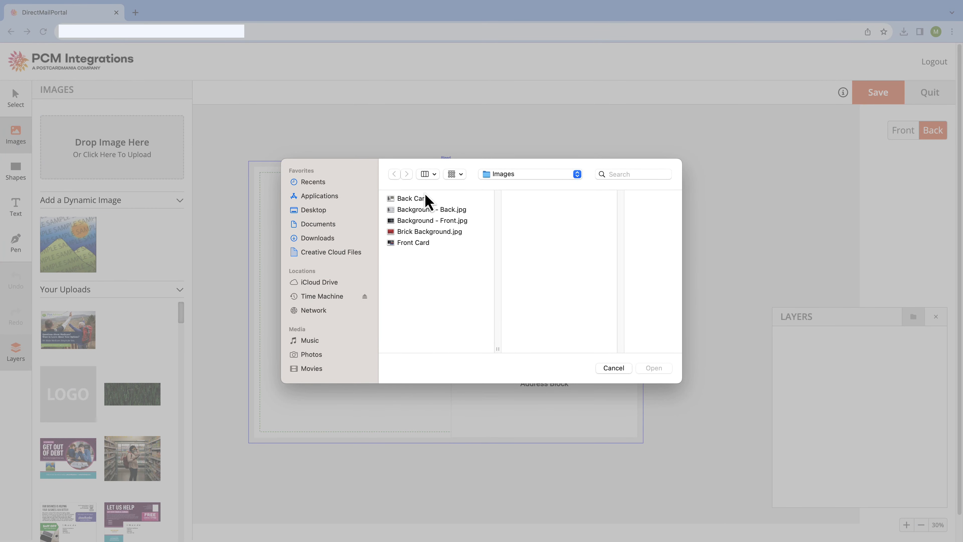
left_click(440, 211)
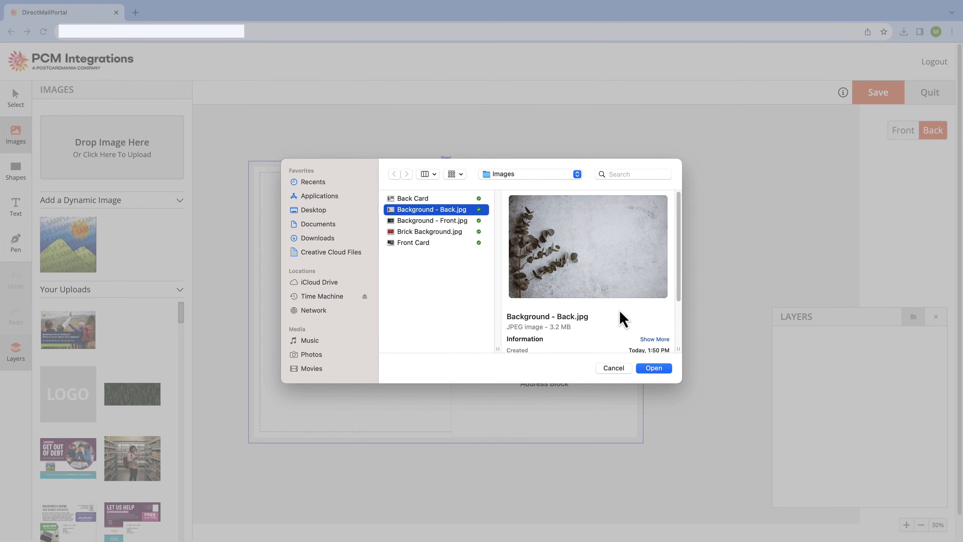
left_click(655, 369)
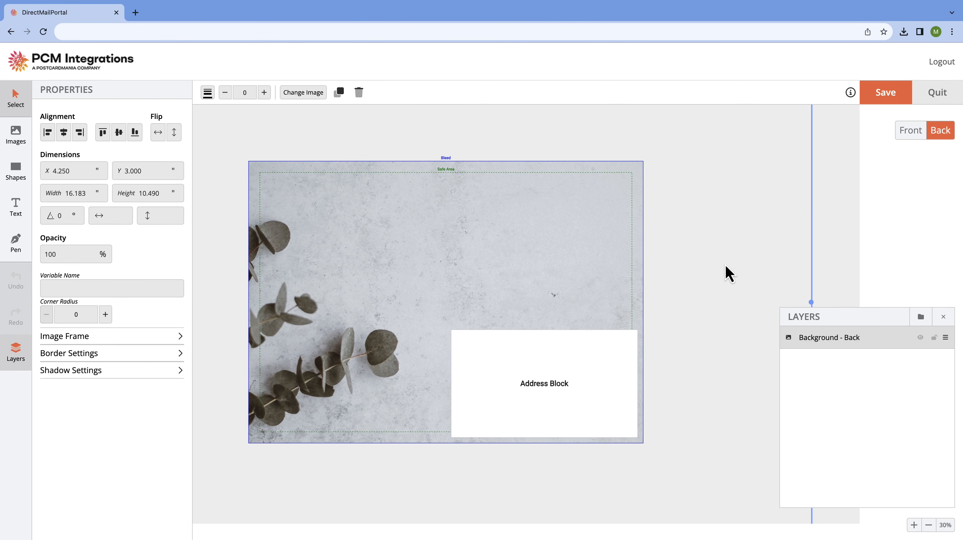
Reposition and shrink the eucalyptus background to about 8.74 by 6.22 inches so it fills the back, then deselect it
left_click_drag(561, 242, 584, 300)
left_click_drag(834, 124, 549, 326)
left_click_drag(397, 381, 546, 231)
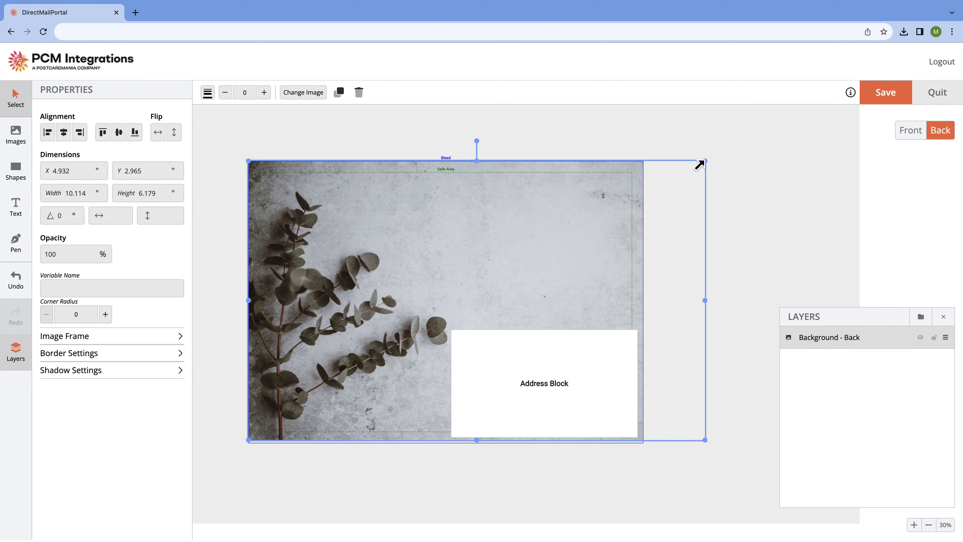
left_click_drag(704, 162, 638, 167)
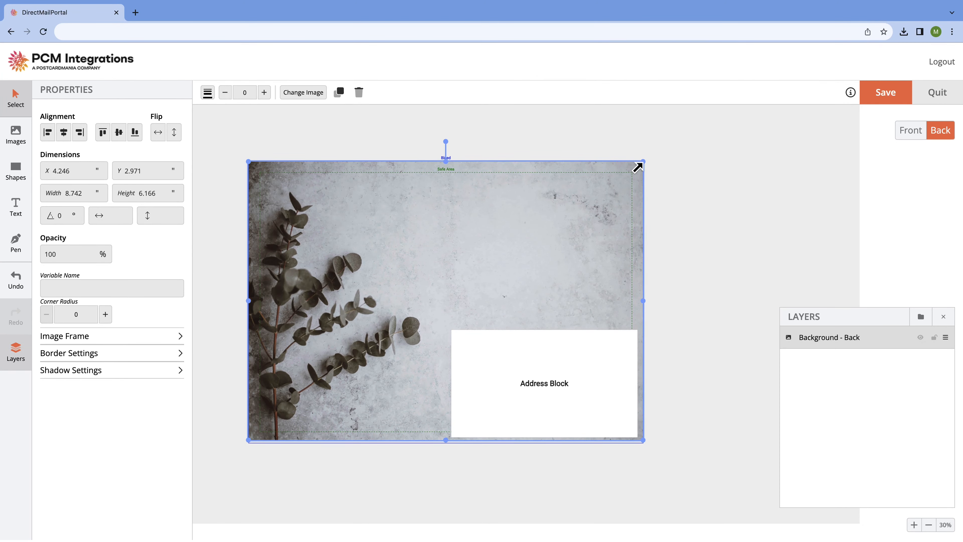
left_click_drag(446, 440, 447, 442)
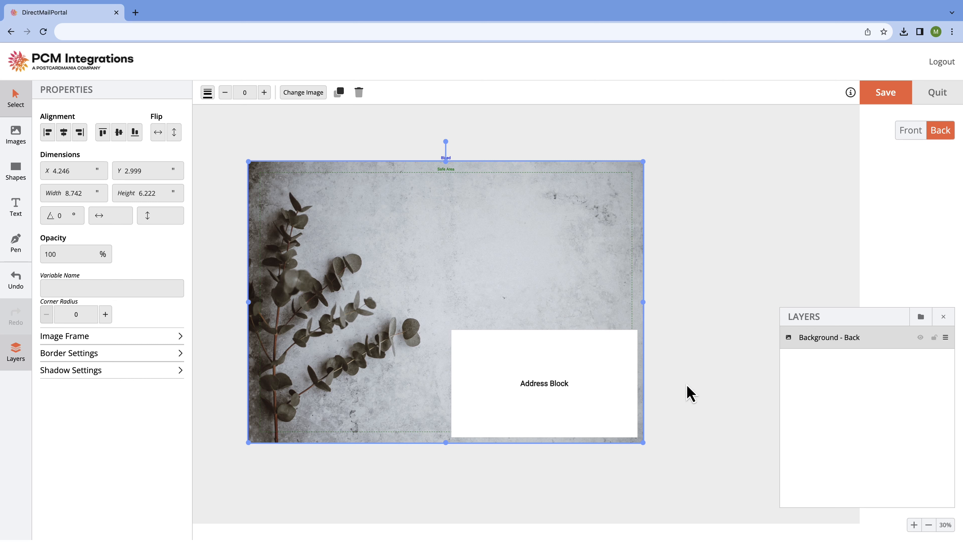
left_click(688, 366)
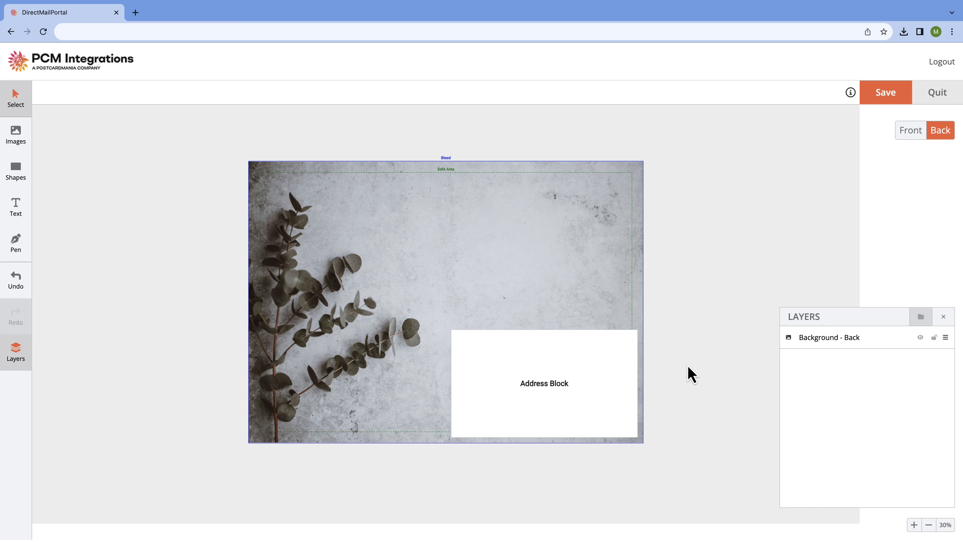
Add a square shape and stretch it to about 4.53 by 6.27 inches, covering the card's right half around the address block
left_click(16, 172)
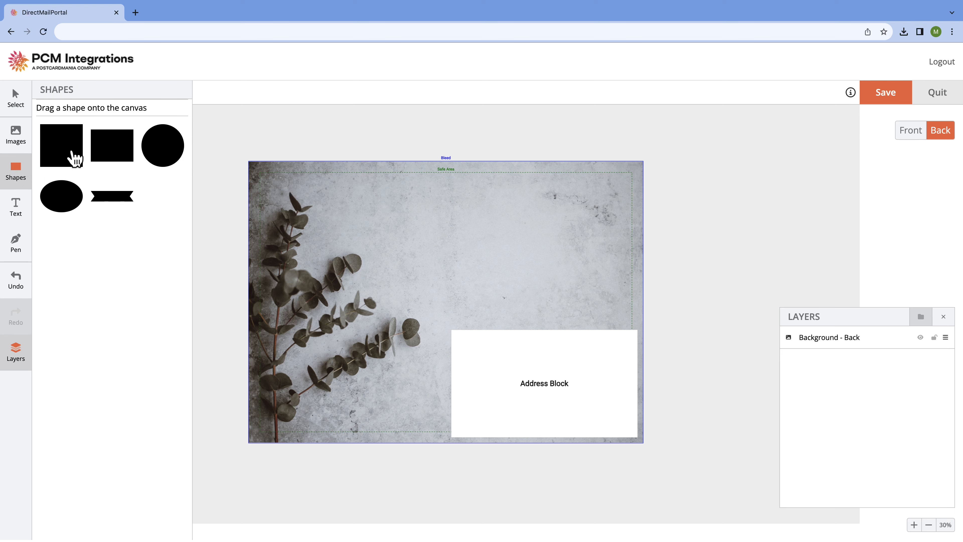
left_click_drag(75, 158, 498, 249)
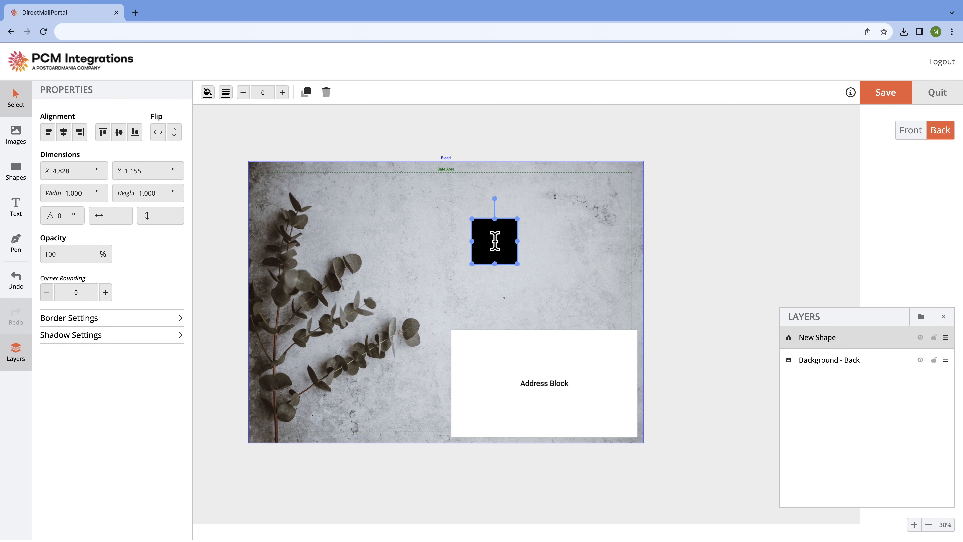
left_click_drag(472, 219, 446, 166)
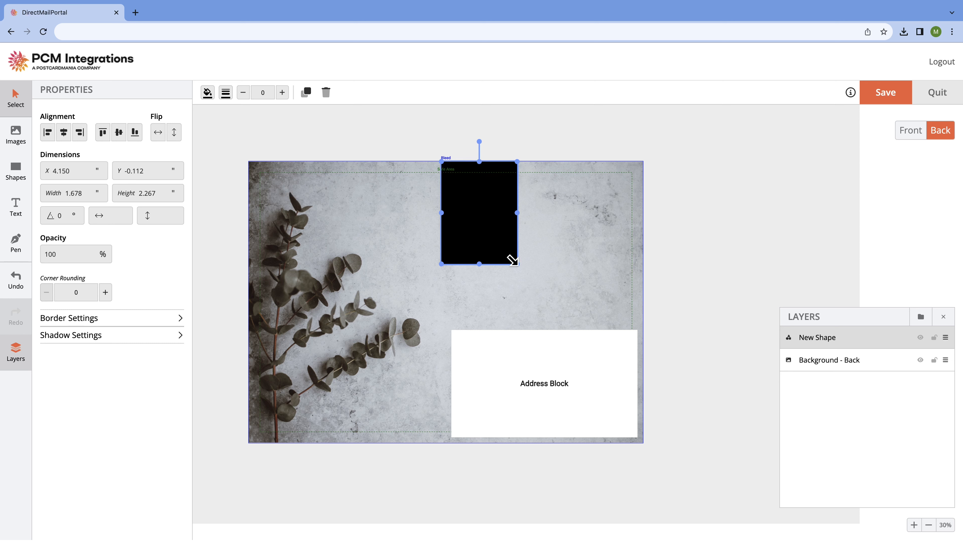
left_click_drag(517, 264, 644, 443)
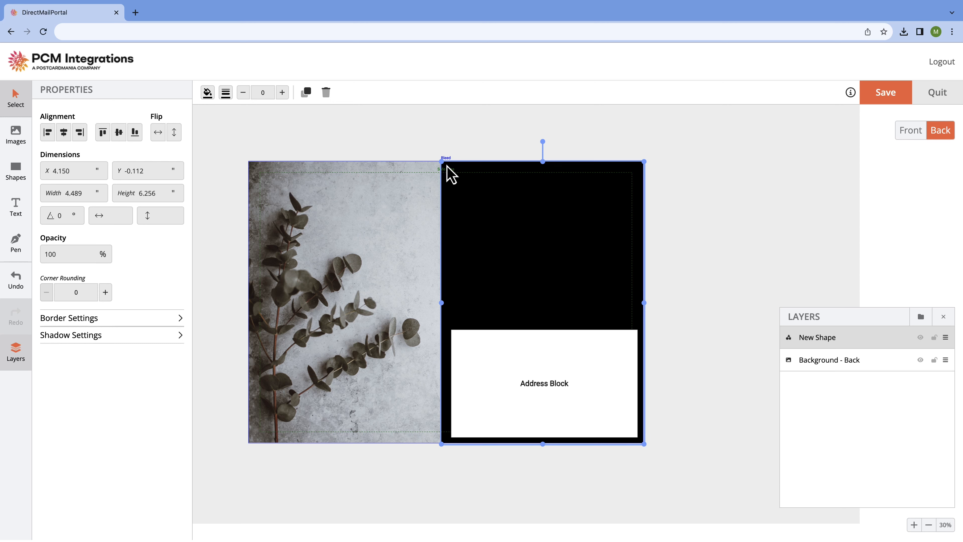
left_click_drag(448, 167, 445, 167)
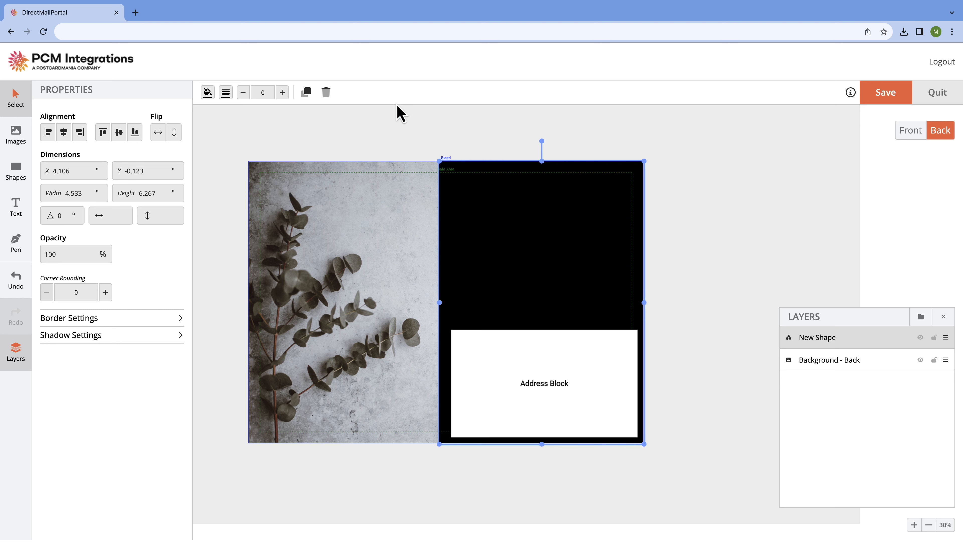
Fill the rectangle with the leaf colour #625d4c sampled from the background image, at 73% alpha, and deselect it
left_click(207, 93)
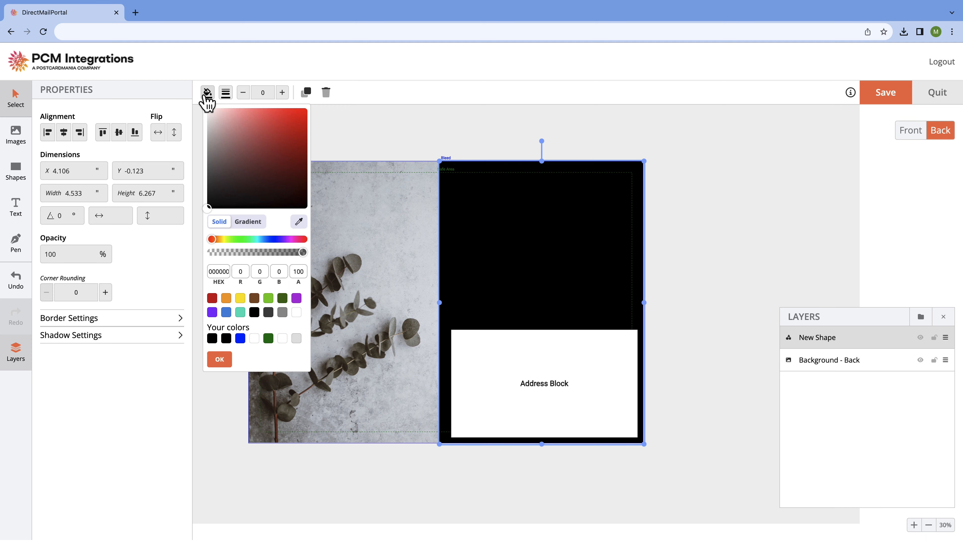
left_click(300, 222)
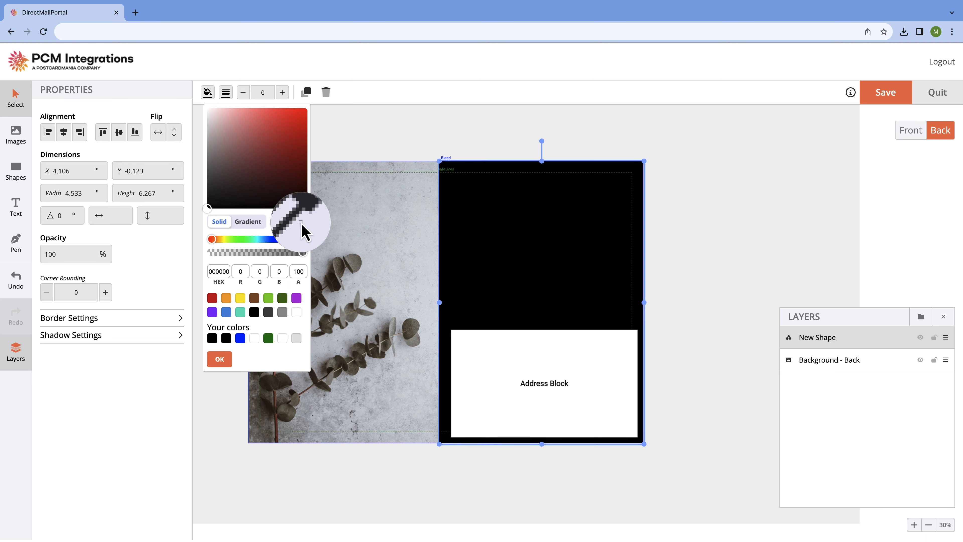
left_click(413, 330)
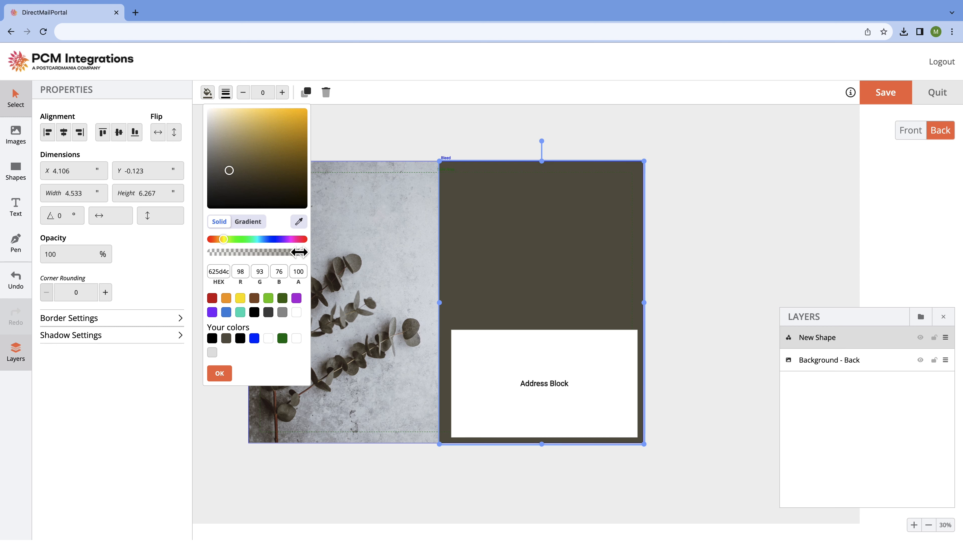
left_click_drag(302, 253, 278, 253)
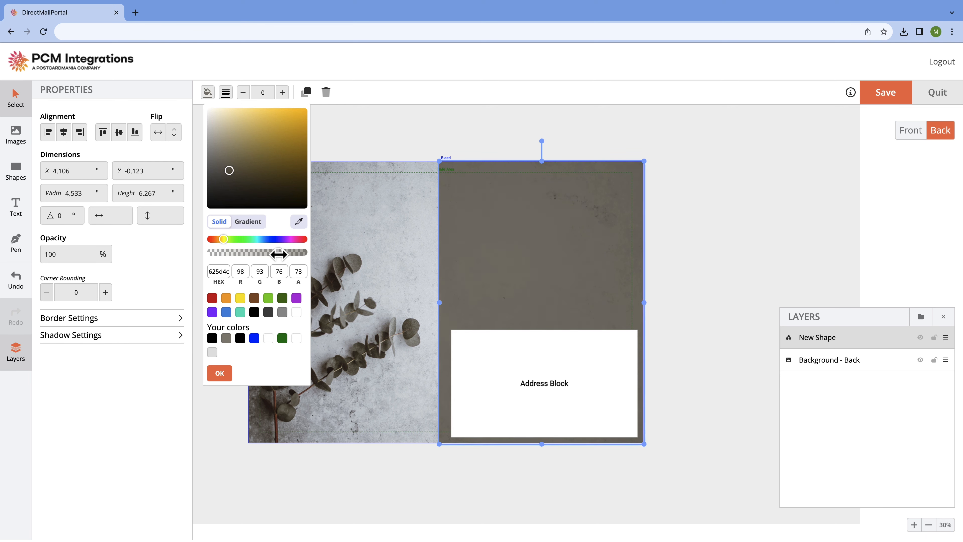
left_click(762, 212)
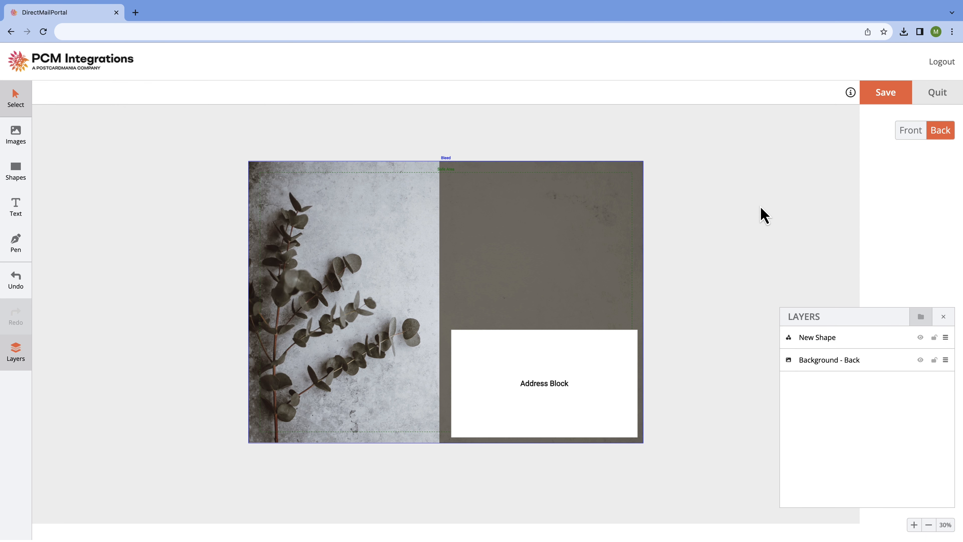
Narrow the semi-transparent rectangle from its left edge to about 4.38 inches wide and deselect it
left_click(534, 258)
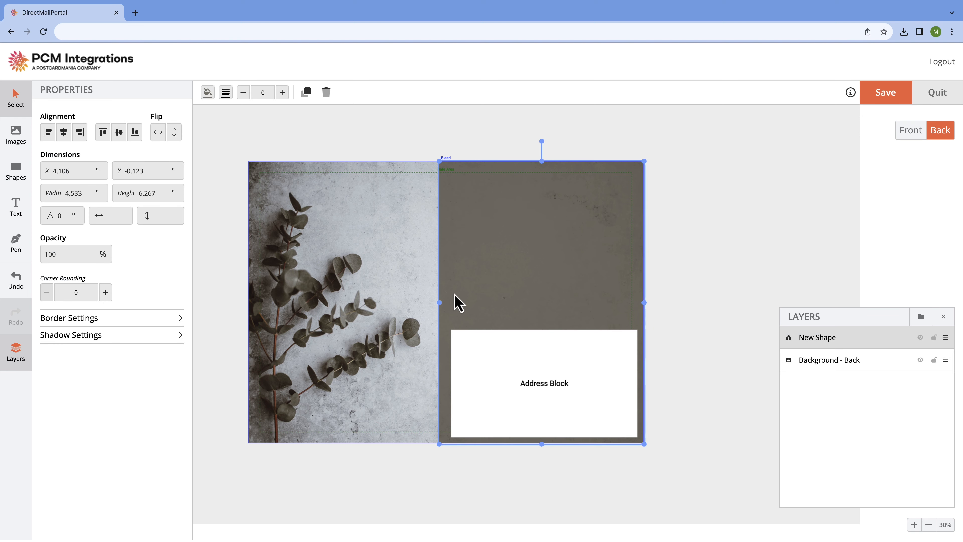
left_click_drag(442, 302, 453, 302)
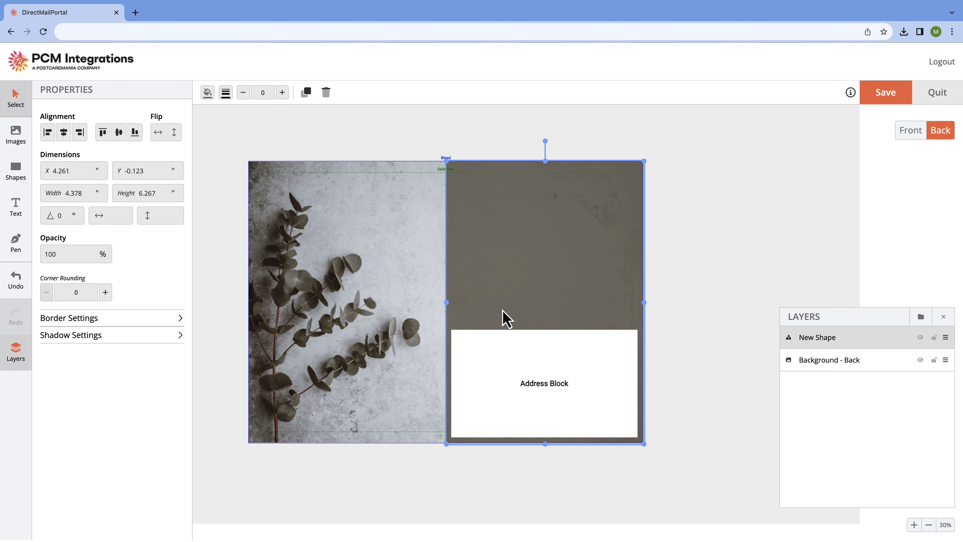
left_click(688, 262)
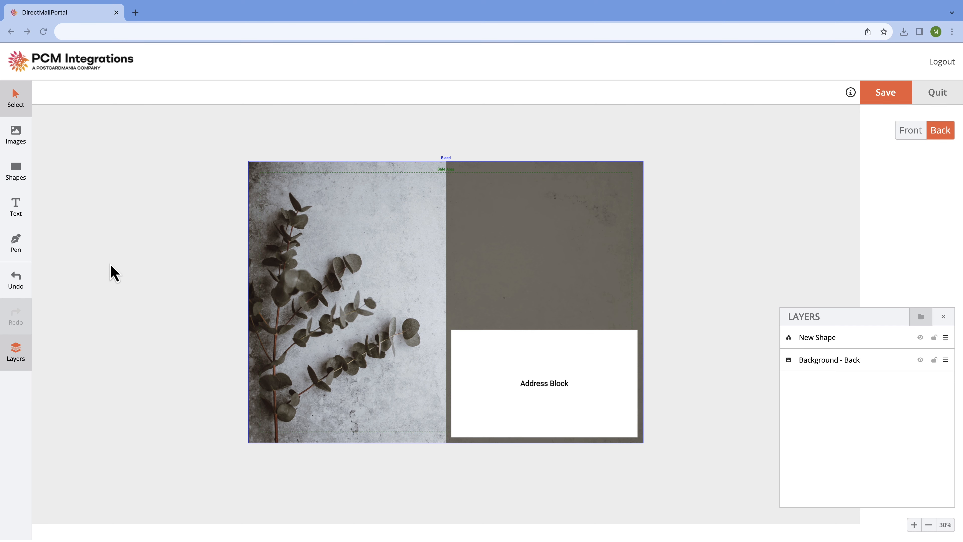
left_click(94, 267)
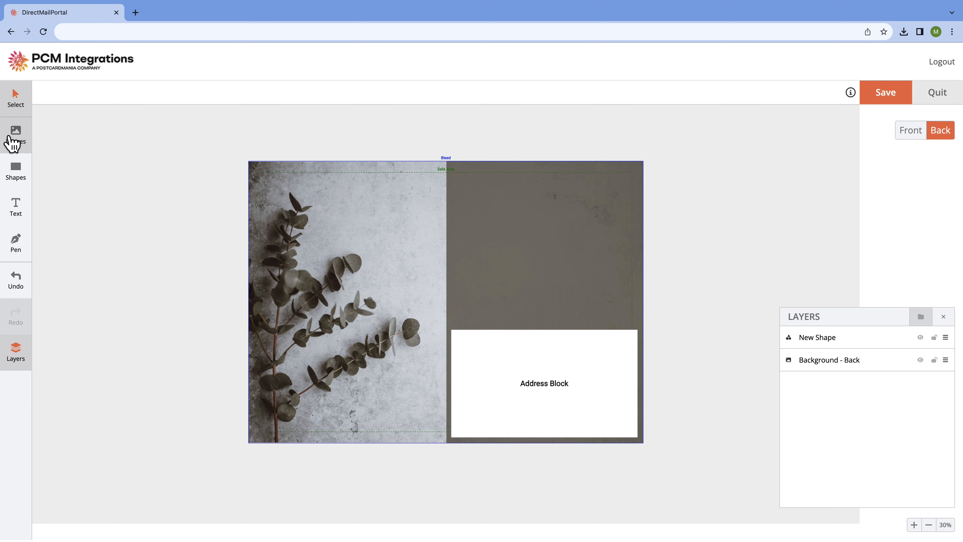
Place the gray logo placeholder beside the eucalyptus at about X 3.02, Y 1.02 inches and resize it to about 1.9 by 1.19 inches
left_click(11, 140)
left_click_drag(69, 394, 375, 245)
left_click_drag(262, 124, 352, 191)
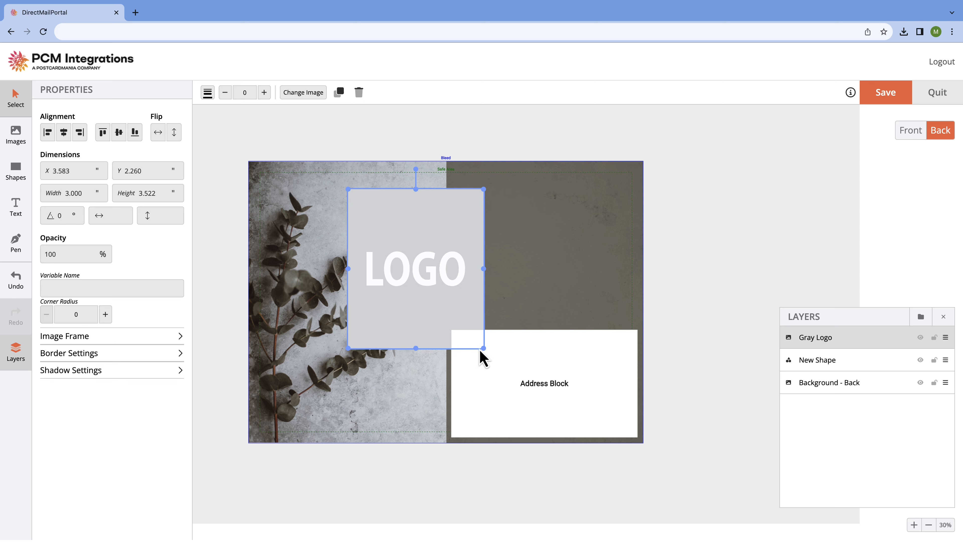
left_click_drag(480, 342, 403, 218)
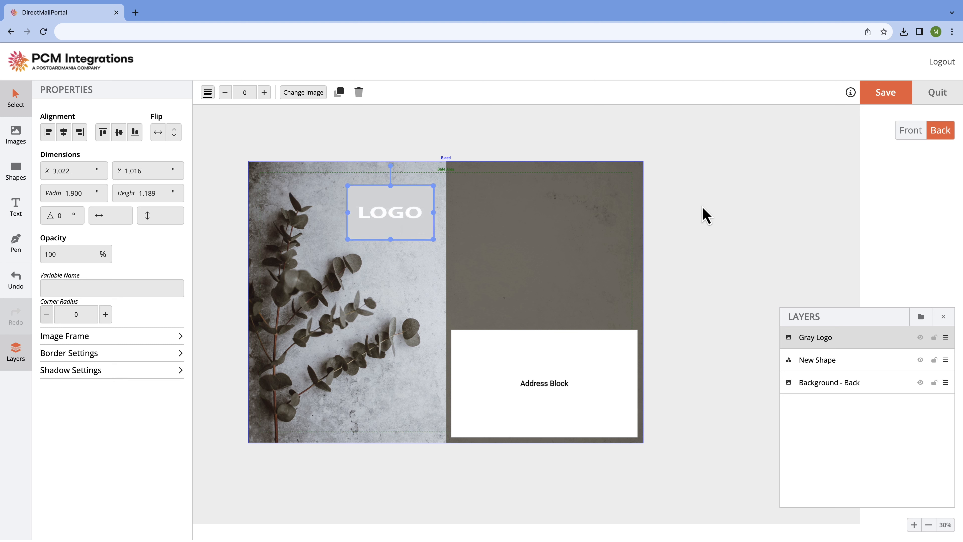
Add a heading text on the card's back reading "Beauty" and "& Calm" on two lines
left_click(704, 214)
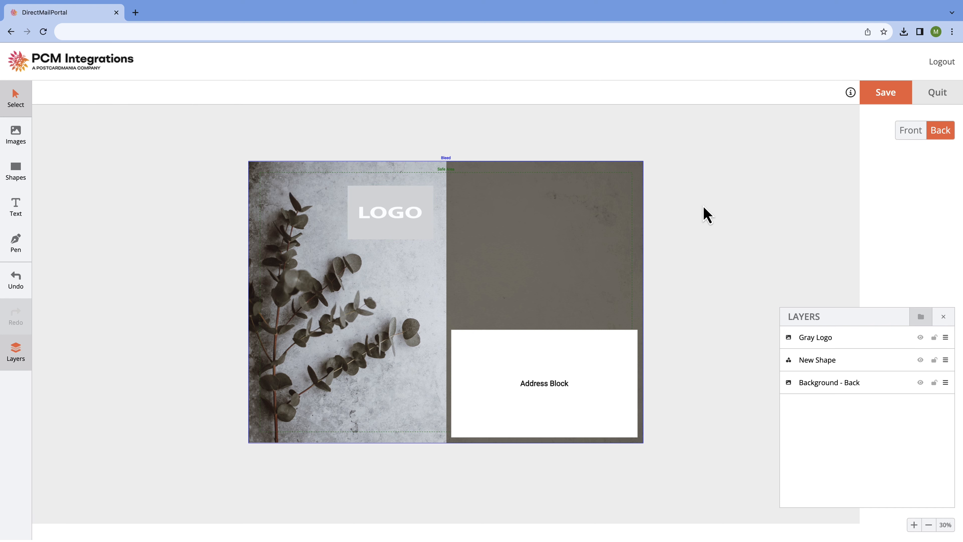
left_click(15, 212)
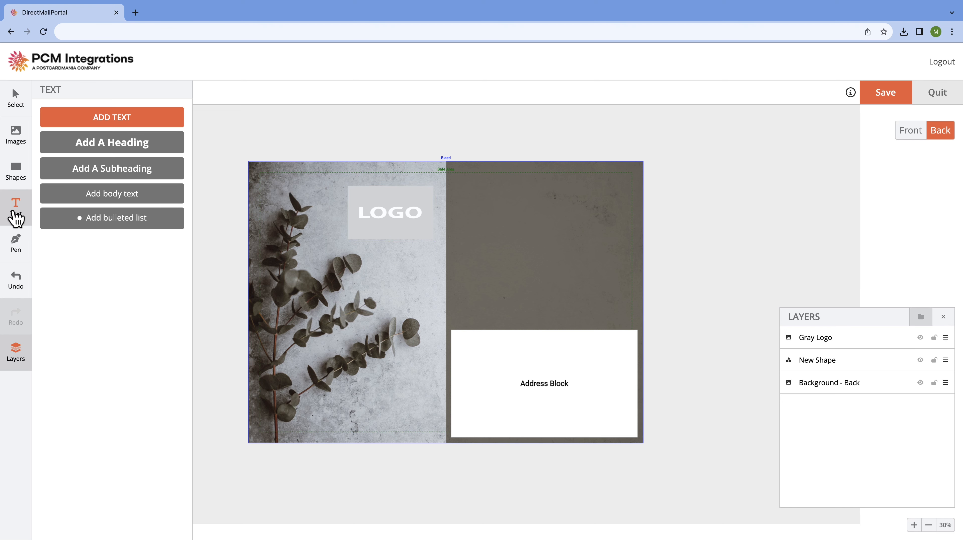
left_click(120, 152)
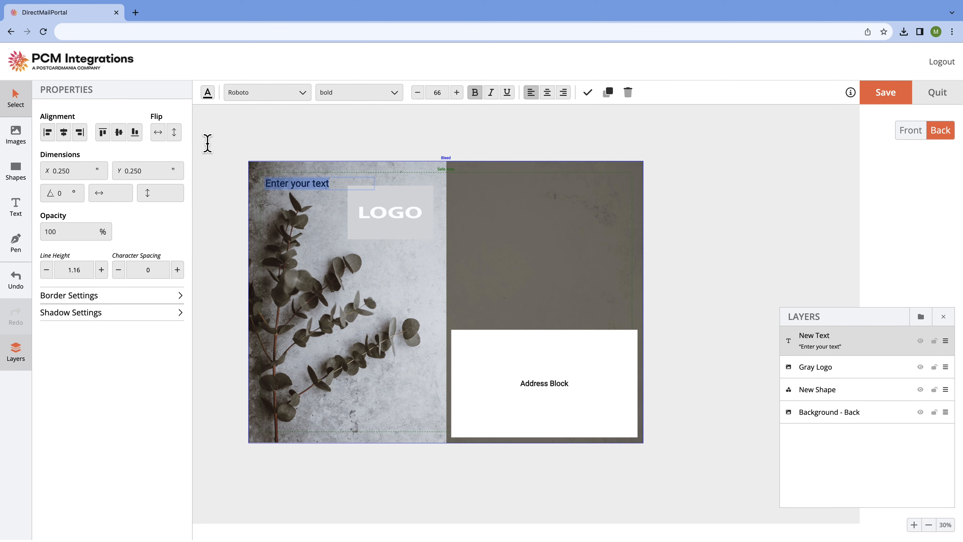
type("Beauty")
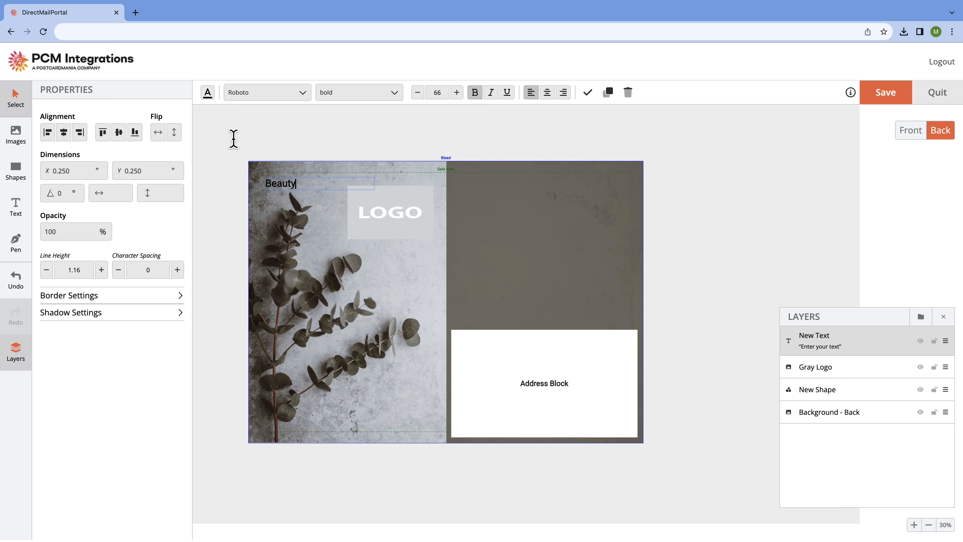
key("Return")
type("& Calm")
Set the "Beauty & Calm" heading in Open Sans Semibold at size 200
left_click(295, 98)
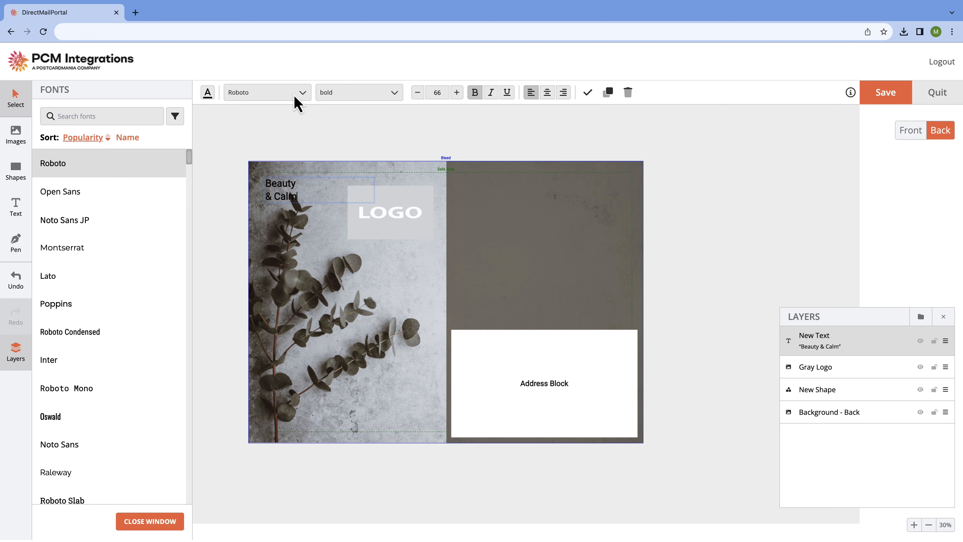
left_click(98, 198)
left_click(399, 95)
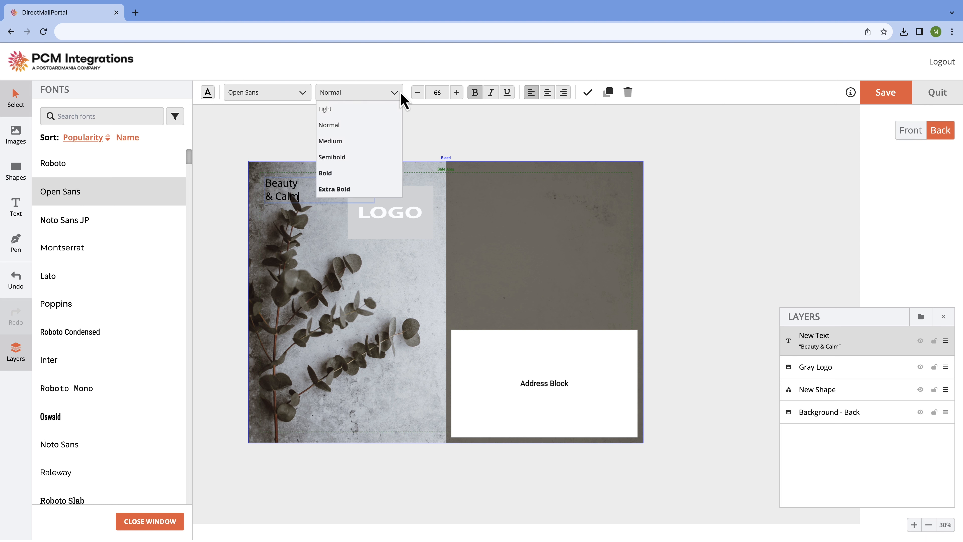
left_click(352, 159)
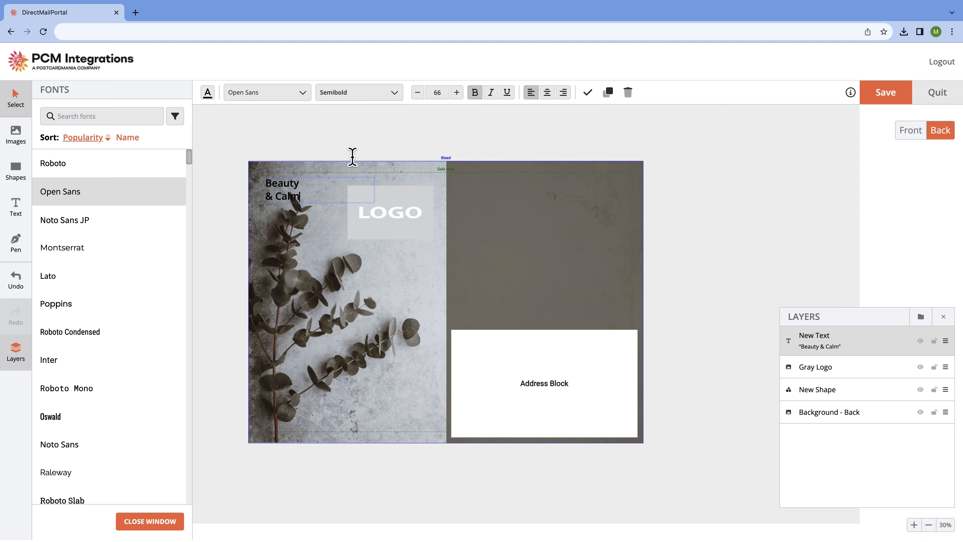
left_click(435, 92)
type("100")
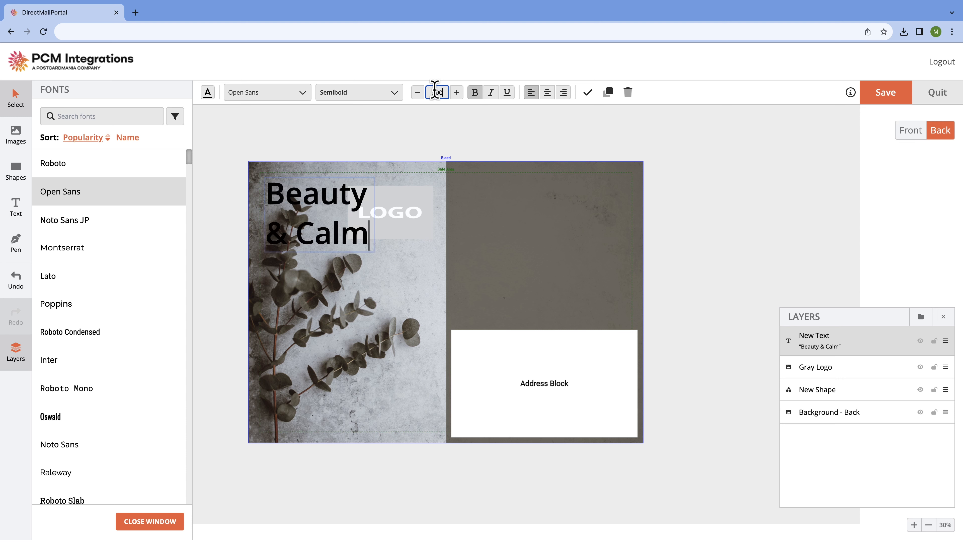
Colour the heading white (#ffffff) and move it onto the tinted panel at about X 5.25, Y 0.28 inches, then deselect it
left_click(215, 97)
left_click(296, 313)
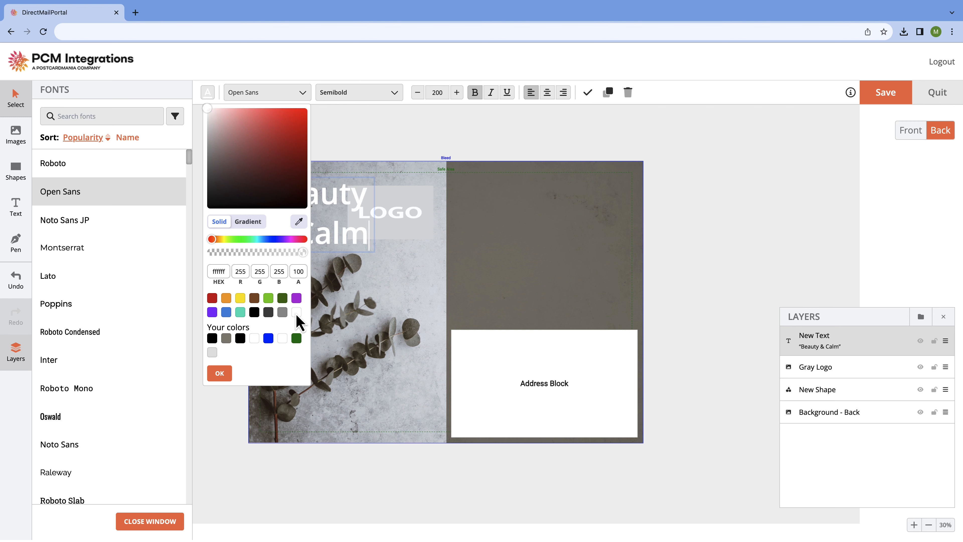
left_click(364, 146)
left_click(324, 220)
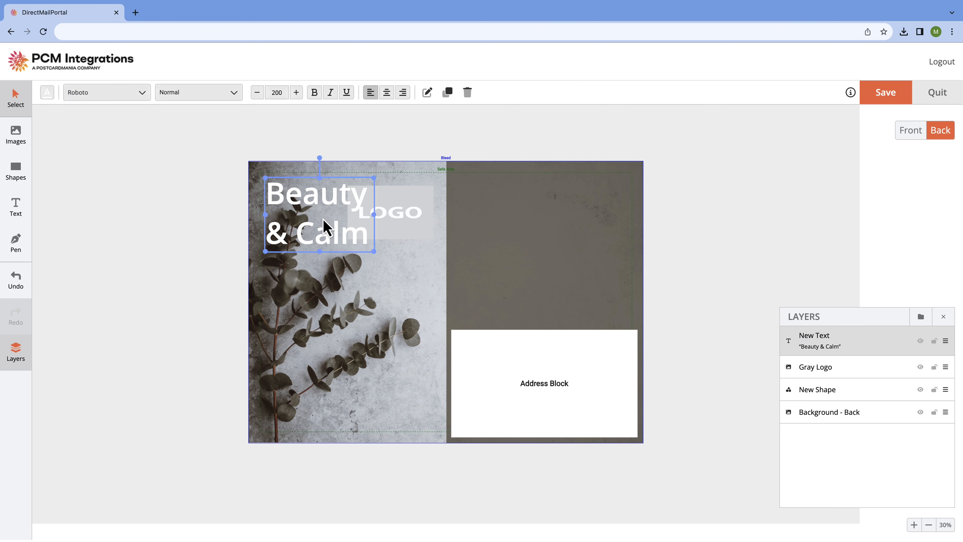
left_click_drag(324, 220, 550, 220)
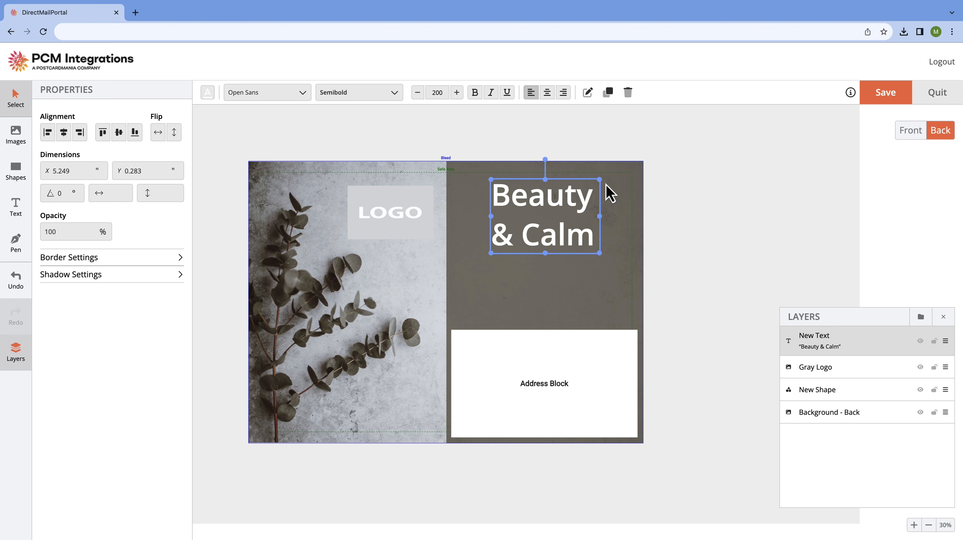
left_click(596, 141)
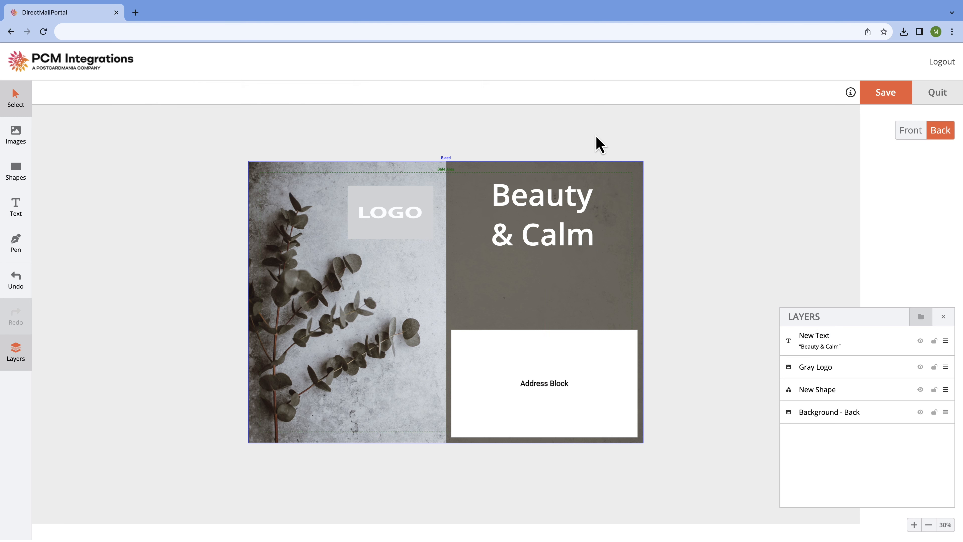
Duplicate the "Beauty & Calm" heading and place the copy directly below it at about X 5.17, Y 1.98 inches
left_click(564, 222)
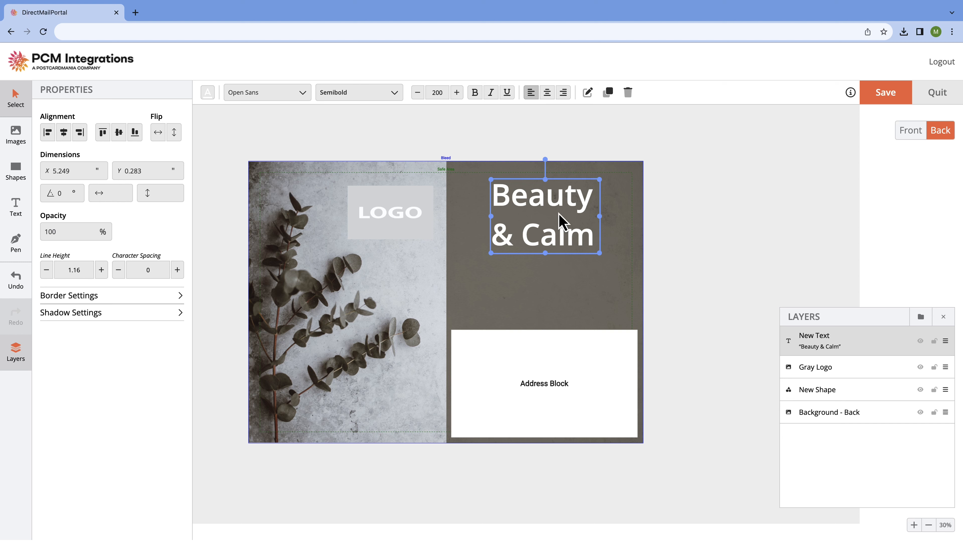
key("super+v")
left_click_drag(569, 242, 553, 306)
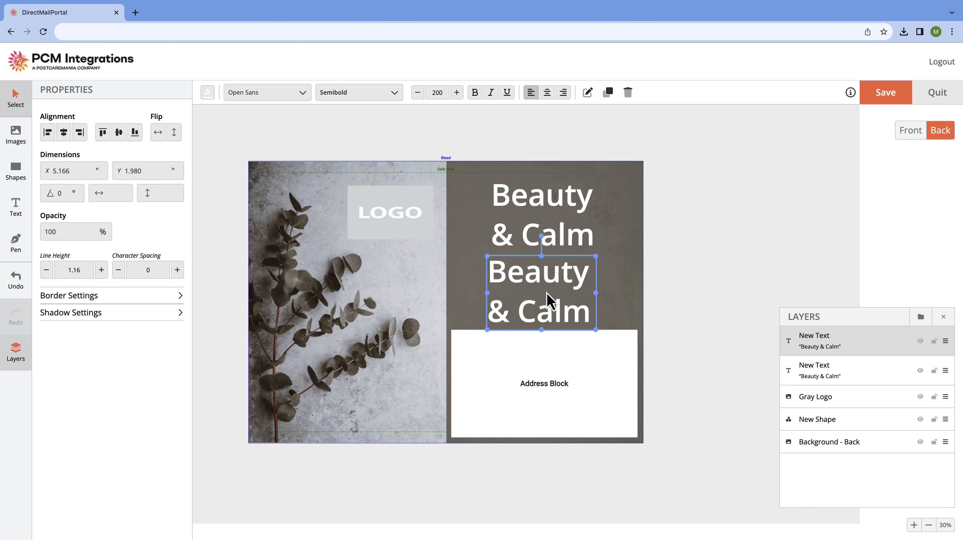
Set the copied heading to Normal weight and font size 100
left_click(394, 95)
left_click(376, 126)
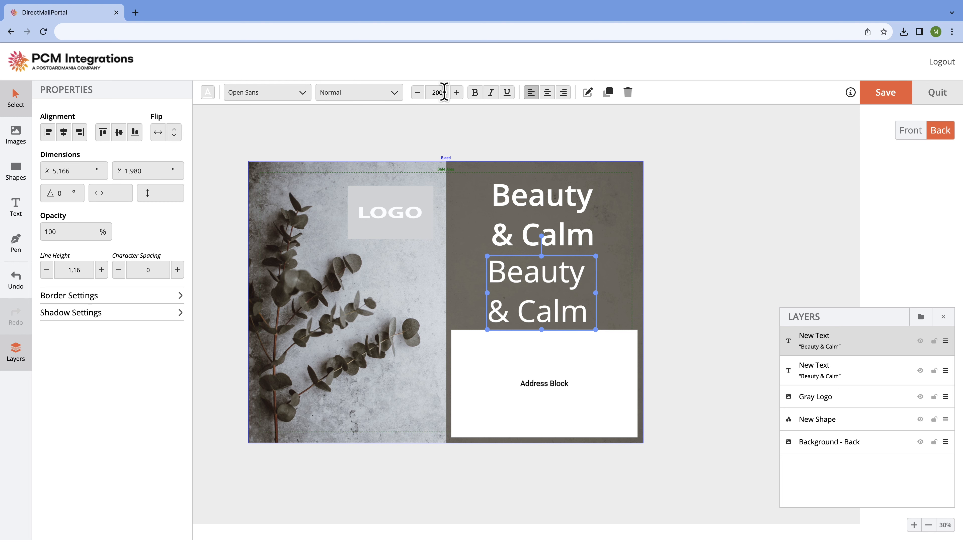
left_click_drag(443, 93, 426, 92)
type("100")
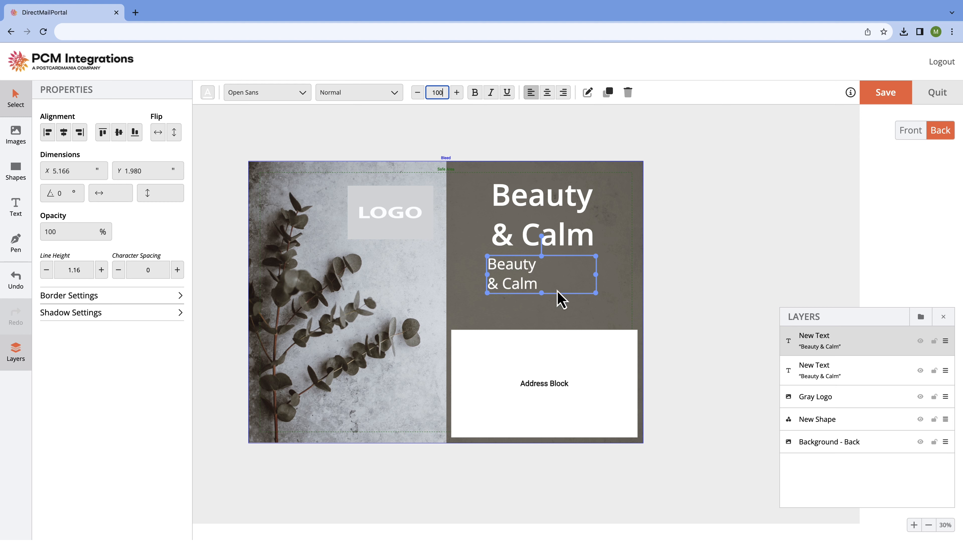
Replace the copied text with "With Decorative Flowers", with a line break after "With"
double_click(553, 282)
left_click_drag(553, 282, 493, 266)
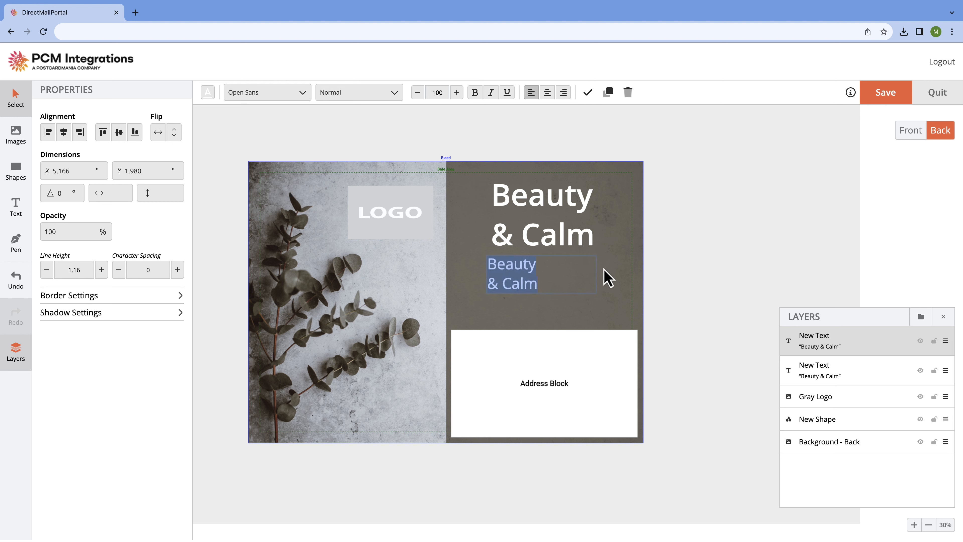
type("With Dec")
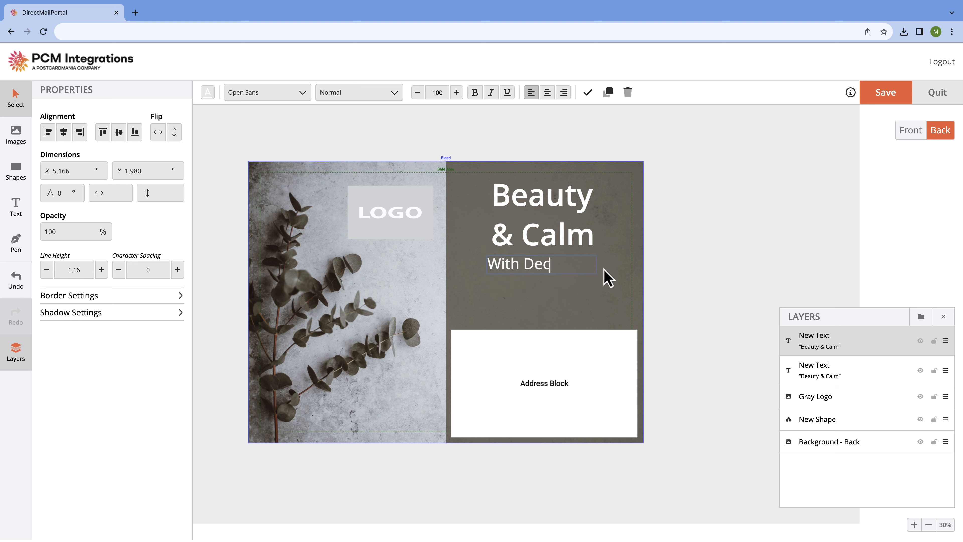
type("orative")
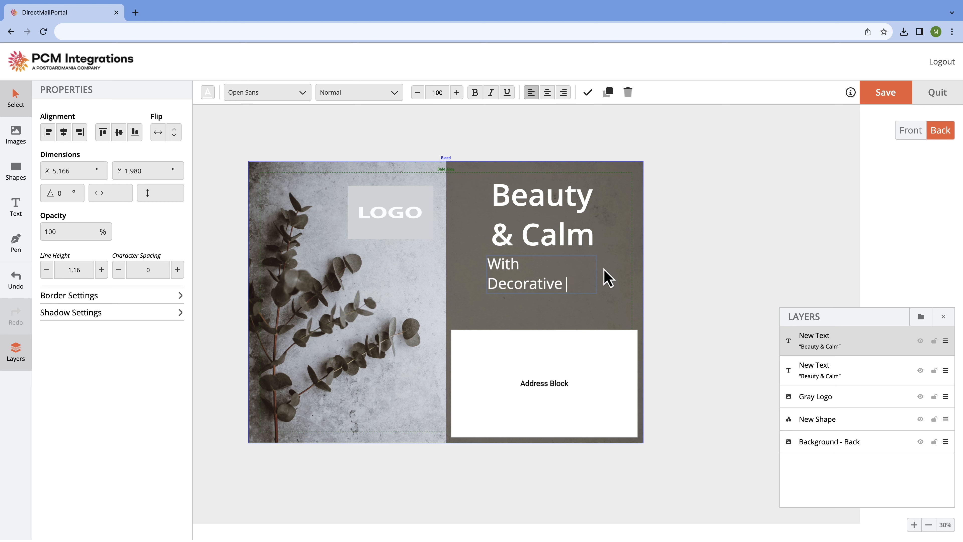
type(" Flowers")
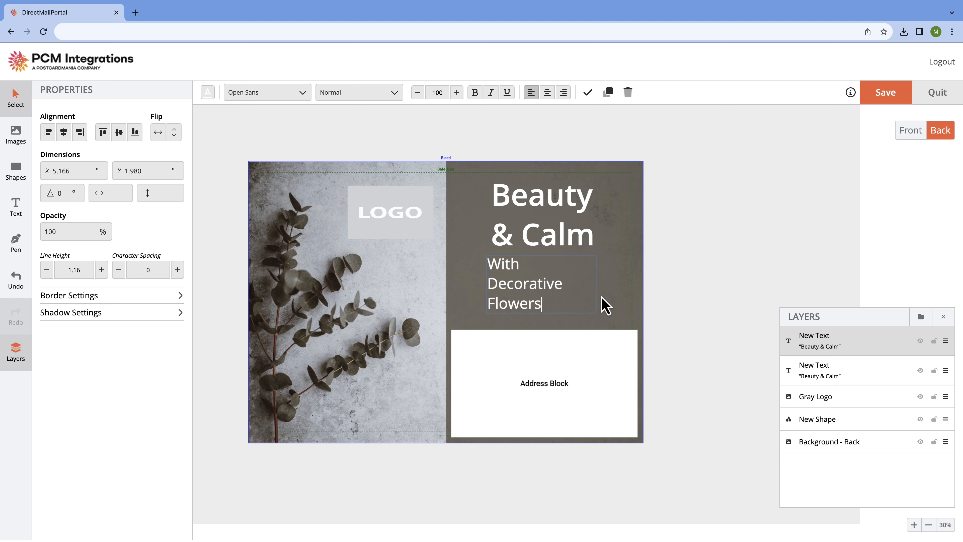
left_click(544, 265)
key("Return")
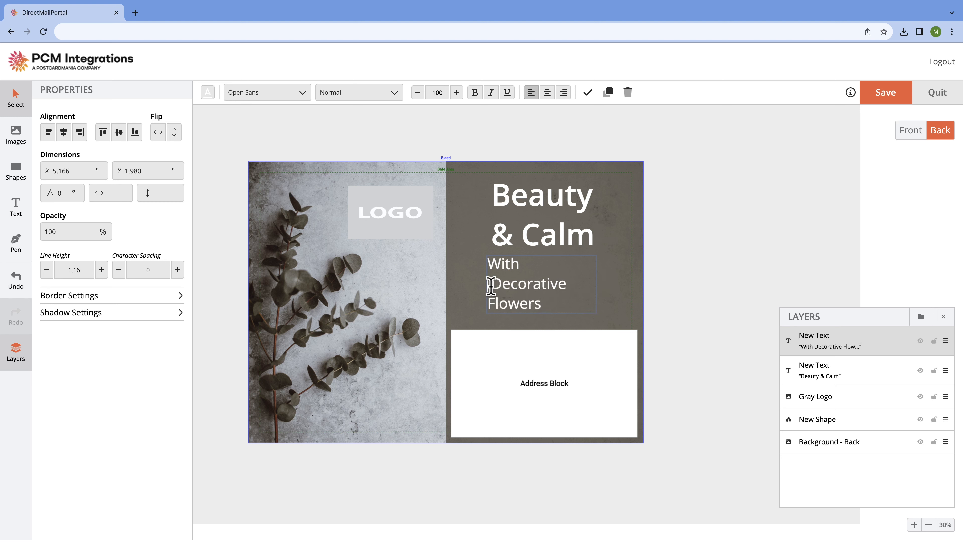
Widen the subheading's text box so that "Decorative Flowers" fits on one line
left_click(617, 290)
left_click(580, 297)
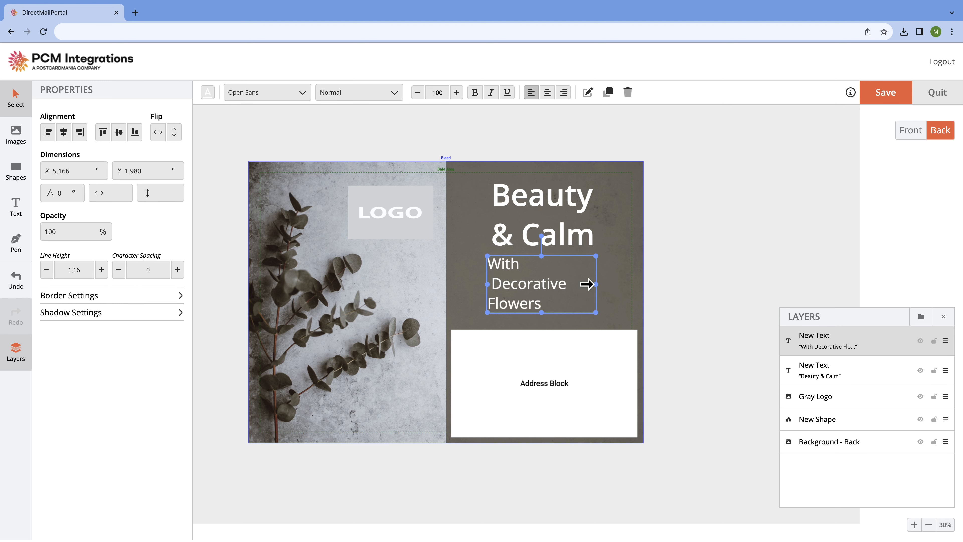
left_click_drag(596, 284, 621, 281)
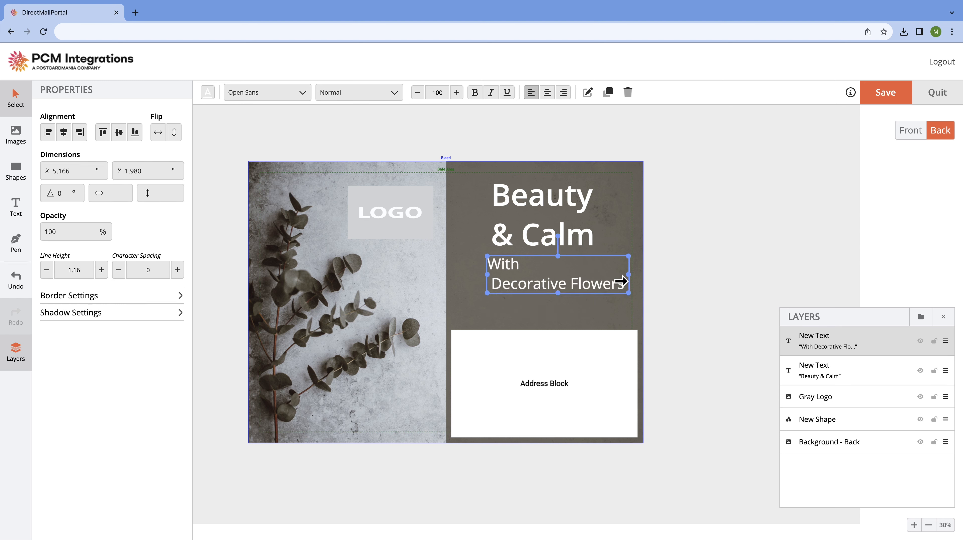
Centre-align the text of both the subheading and the heading, and shift the subheading slightly down, centred above the address block
left_click(548, 92)
mouse_move(555, 288)
left_mouse_down()
mouse_move(544, 295)
mouse_move(552, 286)
mouse_move(557, 298)
left_mouse_up()
left_click(543, 216)
left_click(548, 93)
left_click(703, 241)
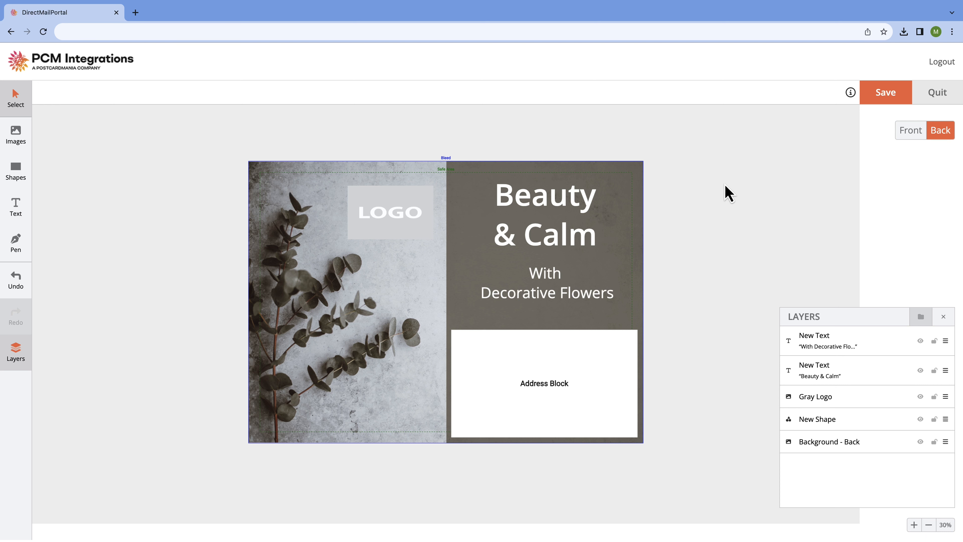
Review the postcard's front and back, ending on the front, and save the design
left_click(914, 132)
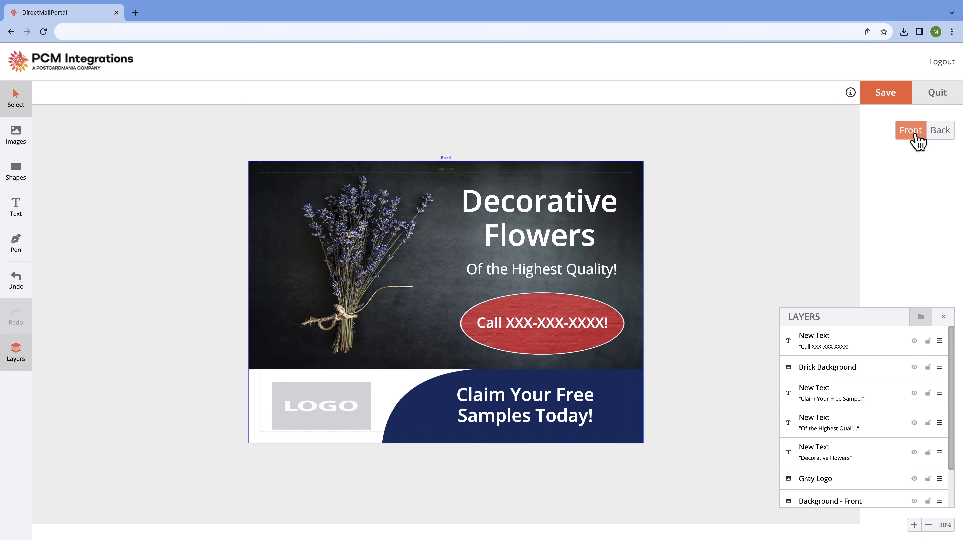
left_click(943, 135)
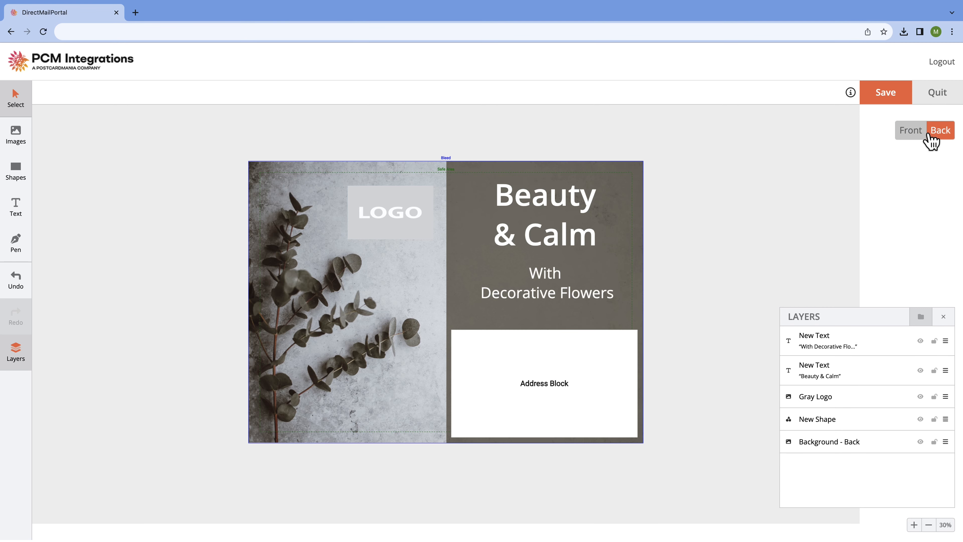
left_click(914, 133)
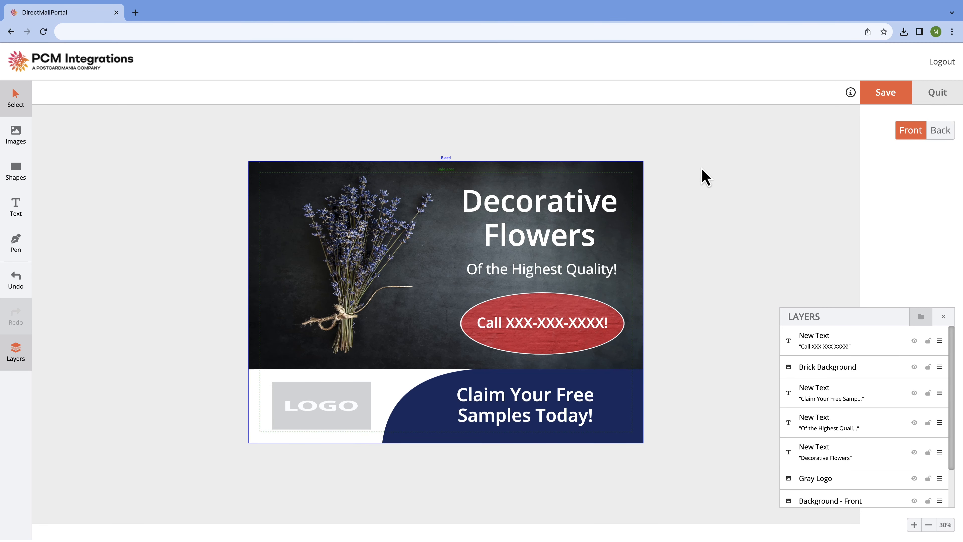
left_click(878, 105)
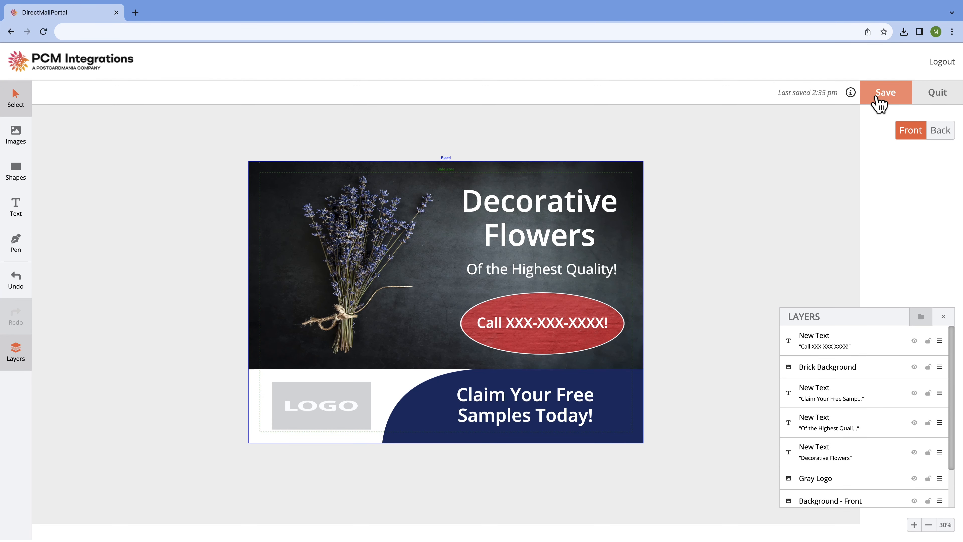